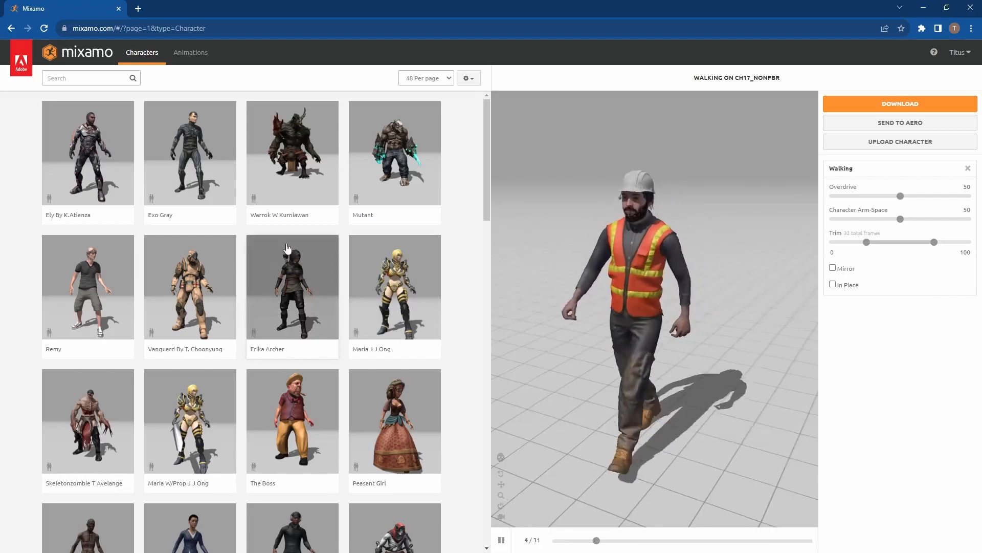
Step: Choose the Pete character from the third page of characters and use it in place of the current one
scroll(248, 244, "down", 1)
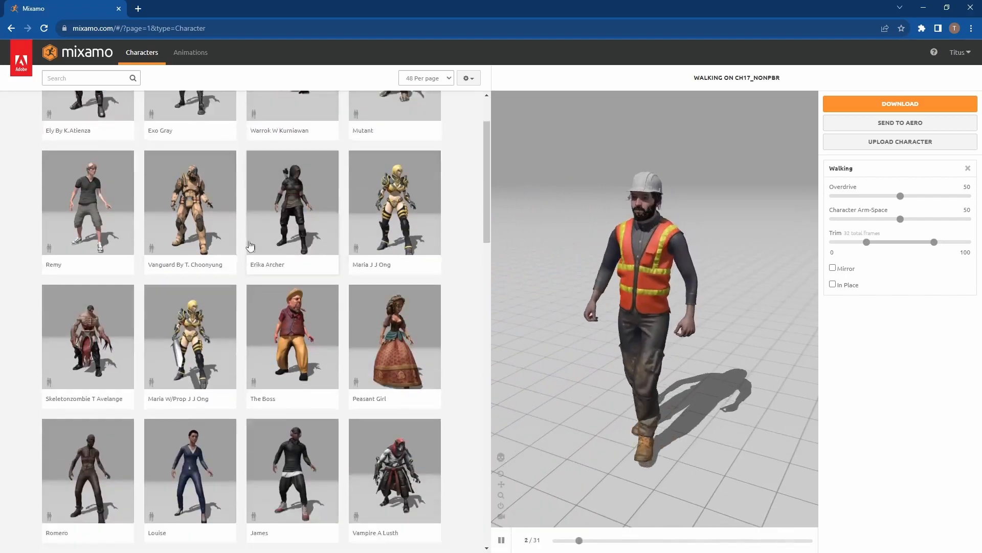
scroll(248, 244, "down", 18)
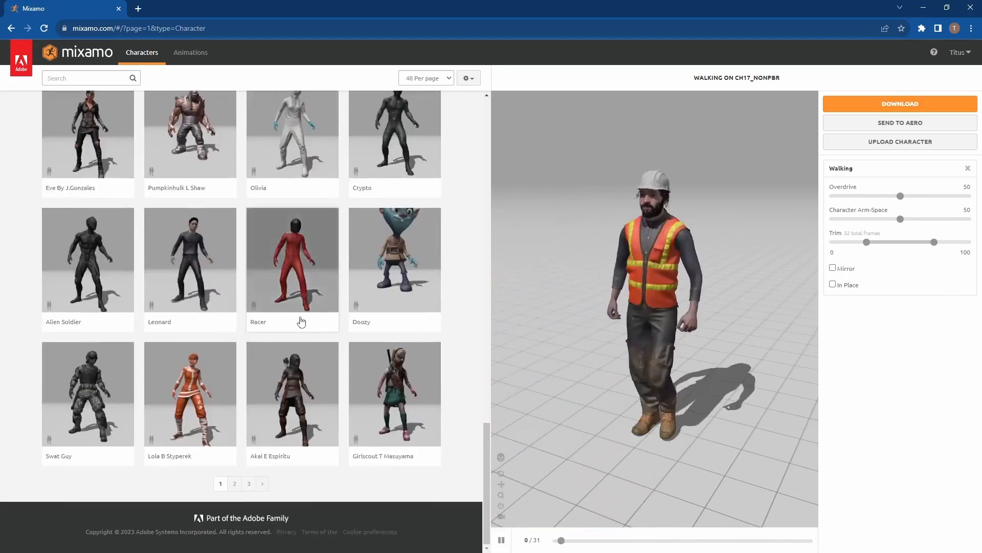
left_click(235, 483)
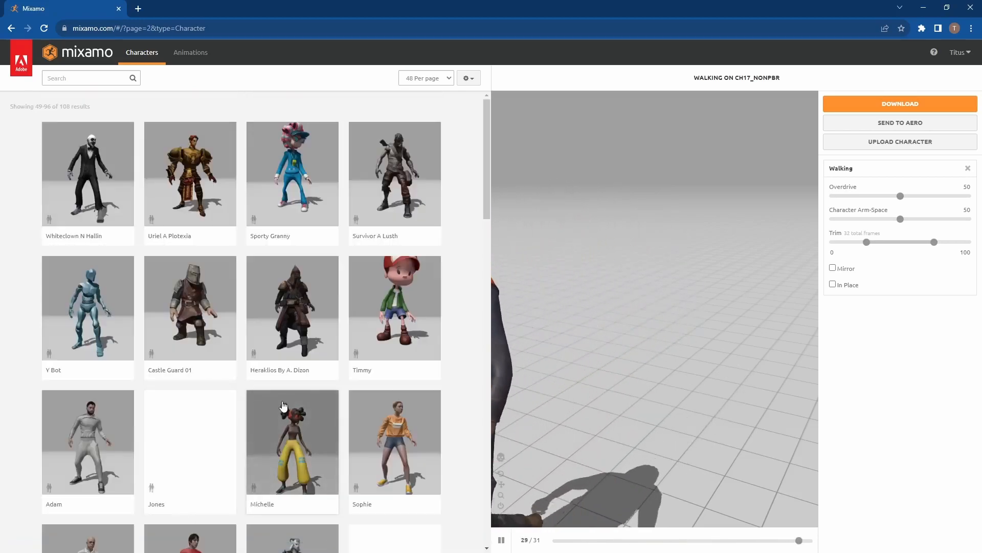
scroll(285, 405, "down", 7)
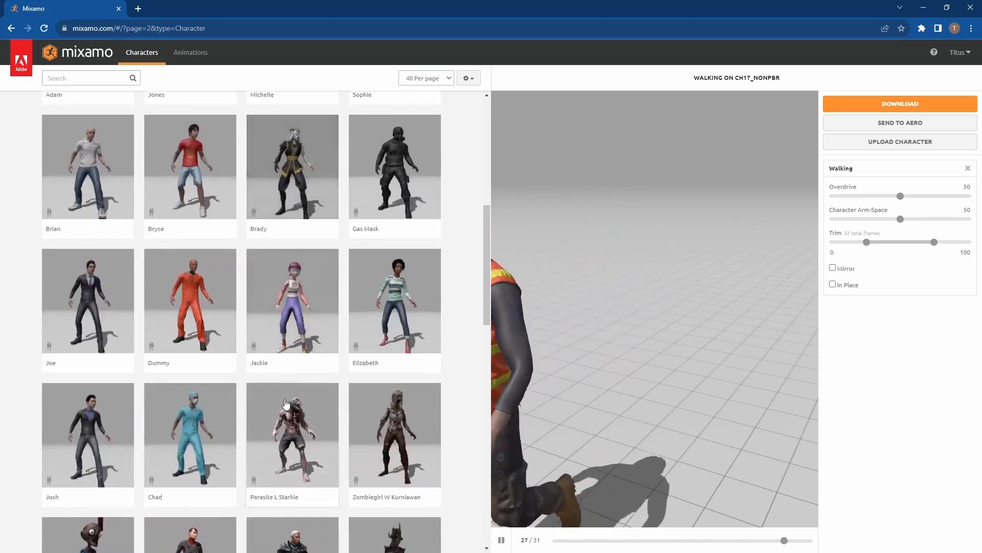
scroll(285, 404, "down", 18)
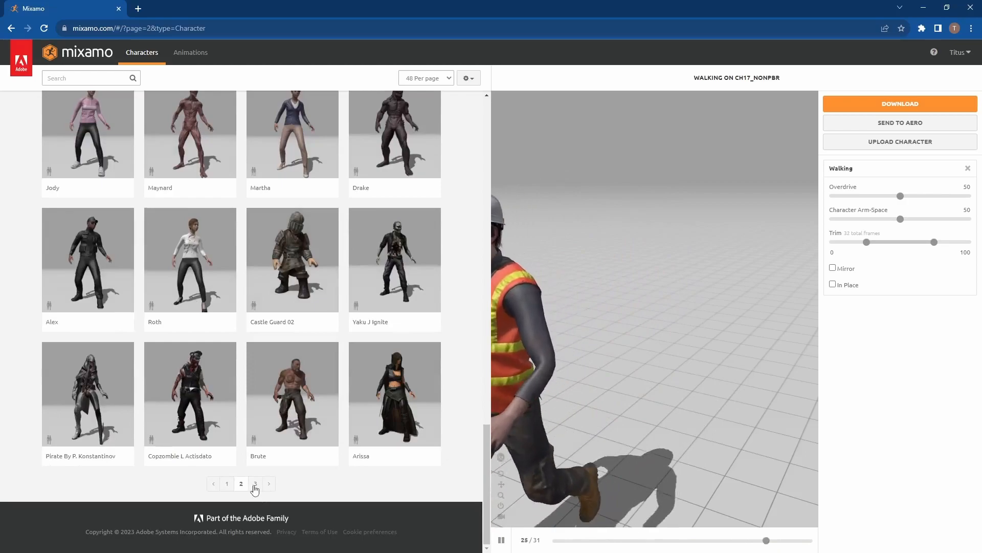
left_click(256, 483)
scroll(278, 408, "down", 1)
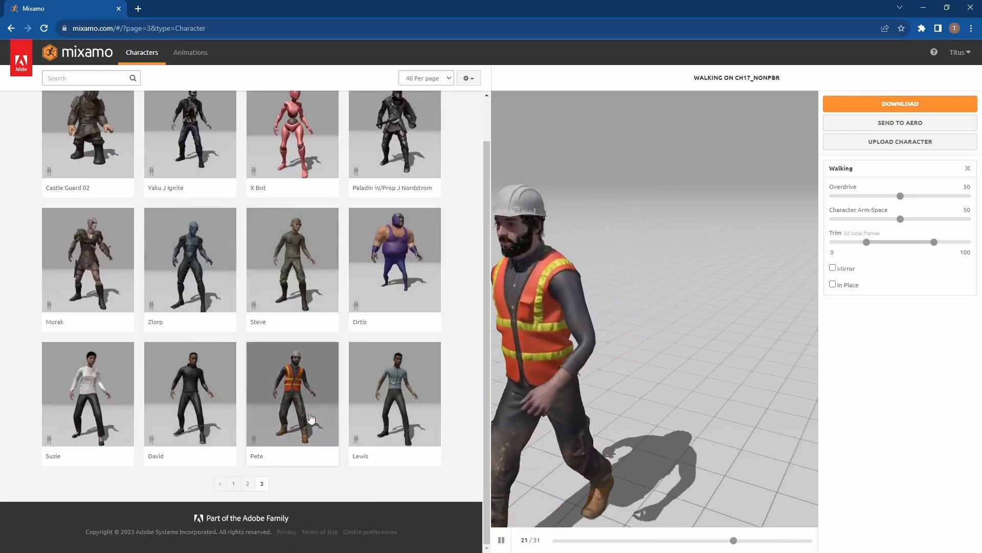
left_click(282, 392)
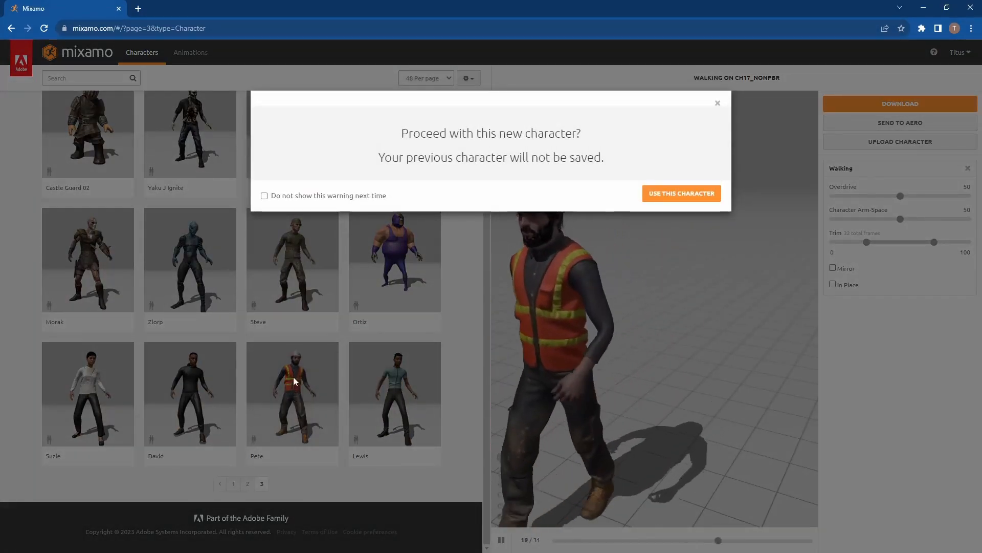
left_click(668, 194)
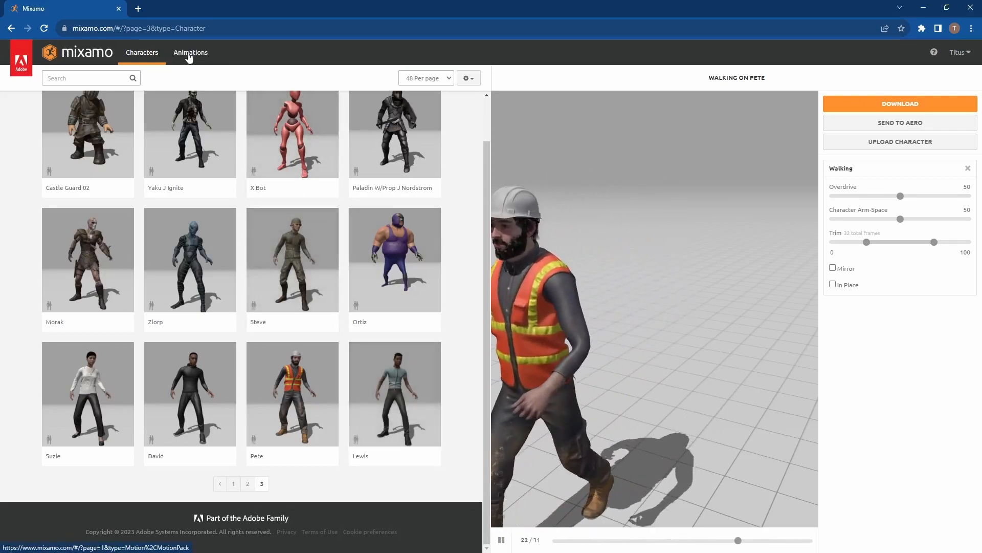
Step: Search the animations for "idle" and apply Happy Idle to the character
left_click(188, 55)
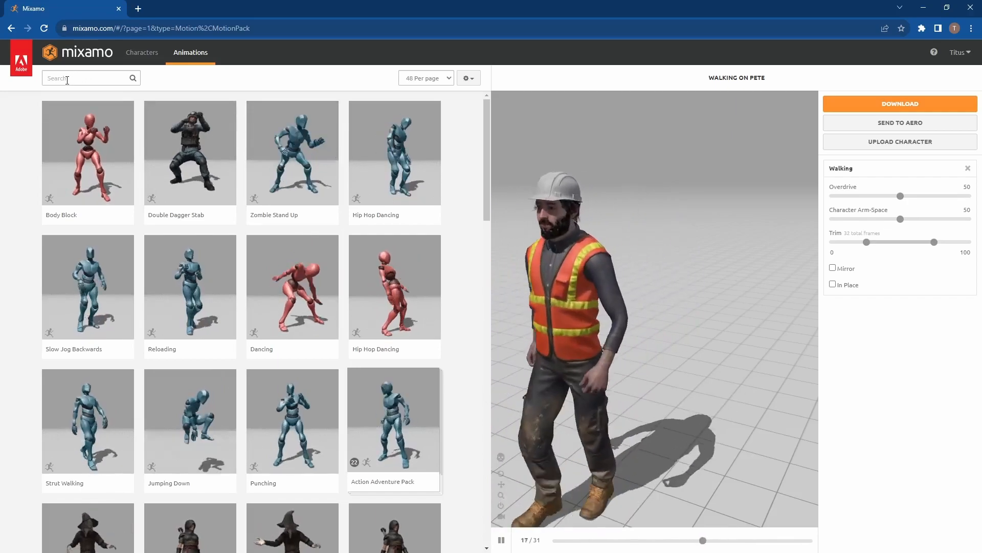
left_click(67, 79)
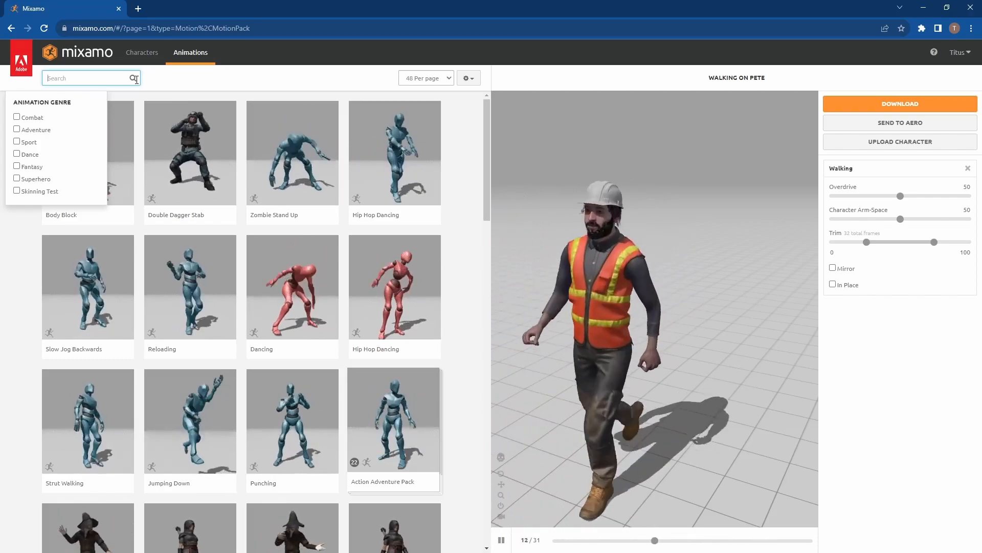
type("idle")
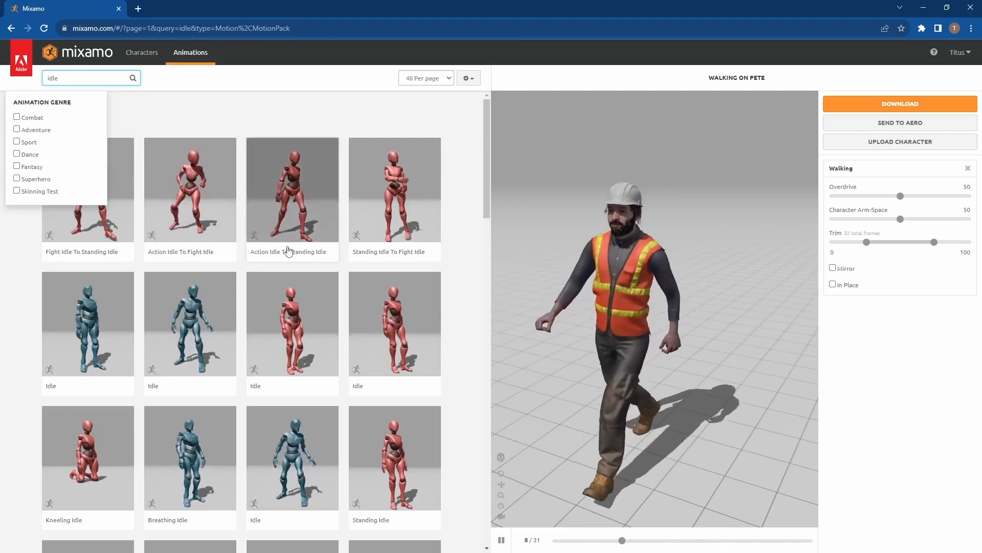
scroll(230, 270, "down", 1)
scroll(215, 286, "down", 6)
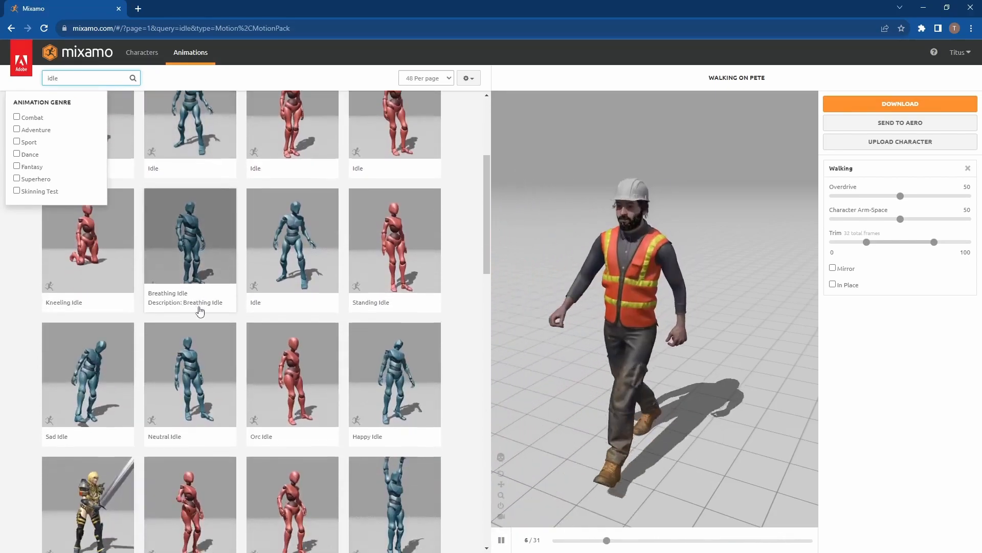
scroll(199, 306, "down", 3)
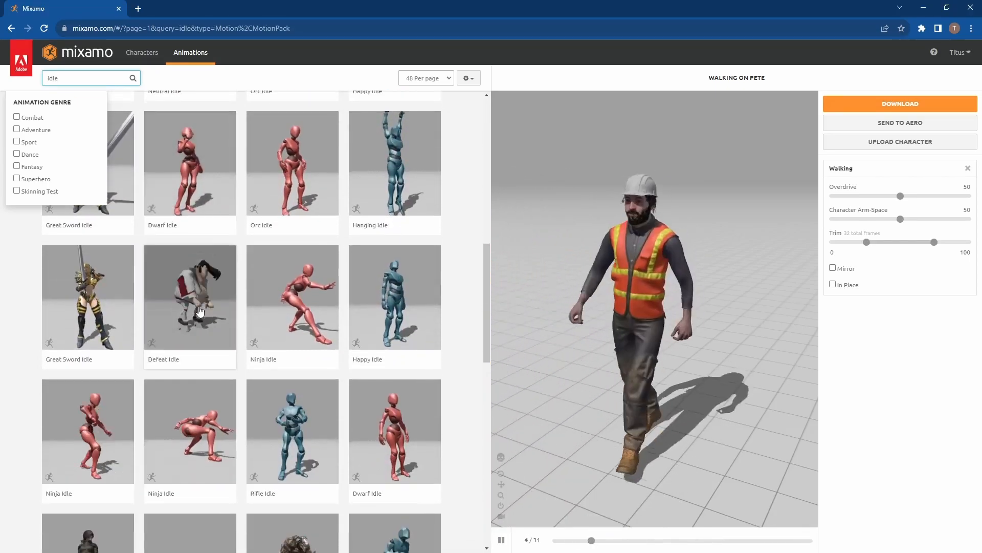
scroll(199, 311, "up", 4)
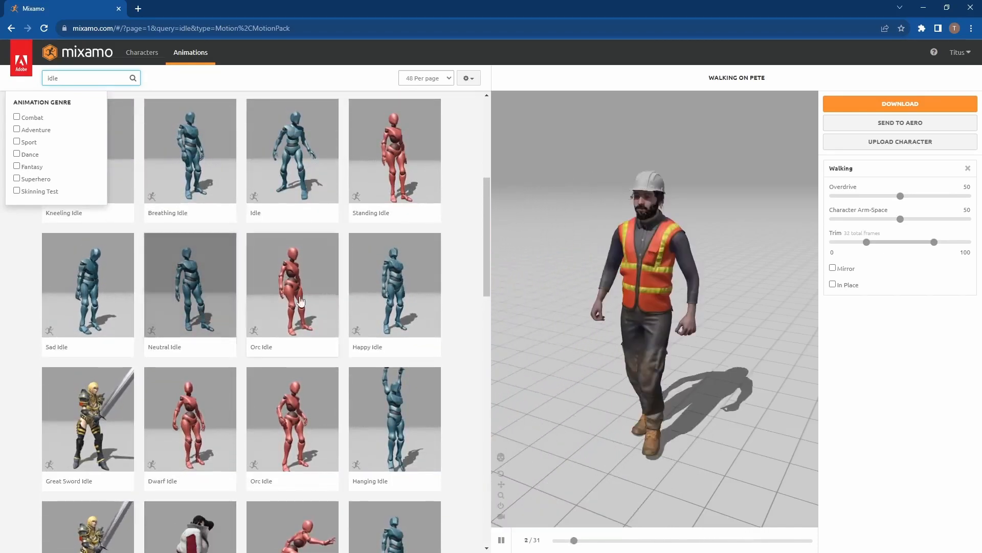
left_click(398, 278)
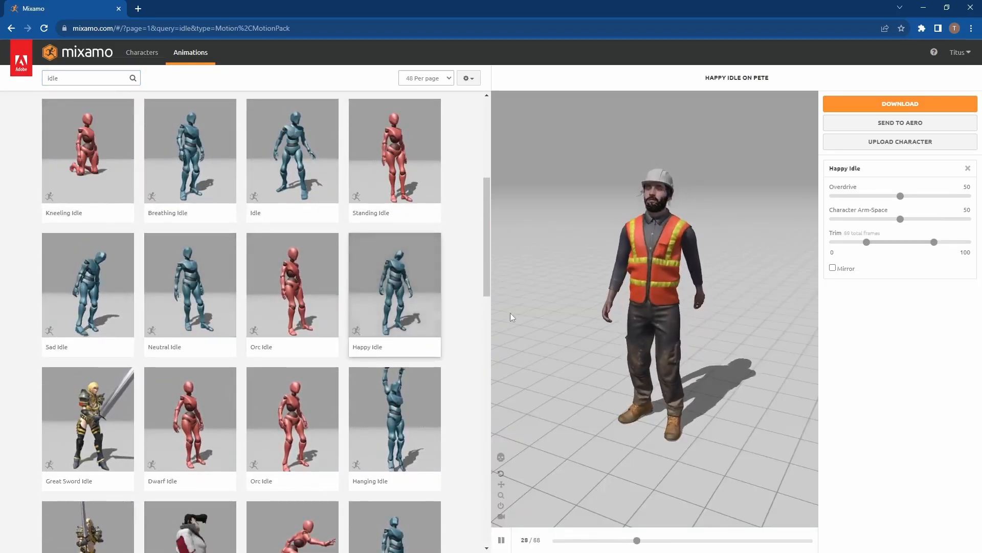
Step: Download the Happy Idle animation as FBX Binary with skin, at 30 frames per second and without keyframe reduction
left_click(893, 104)
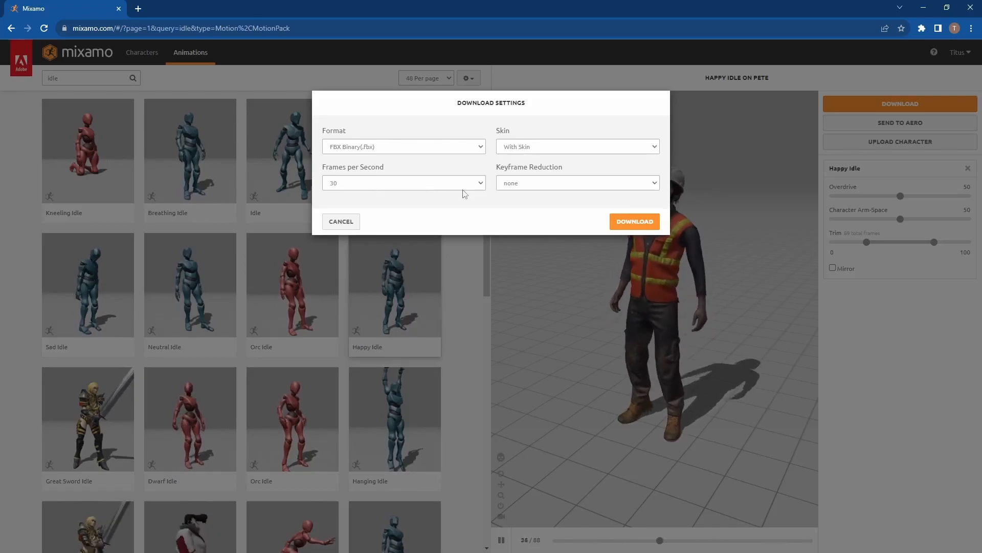
left_click(432, 183)
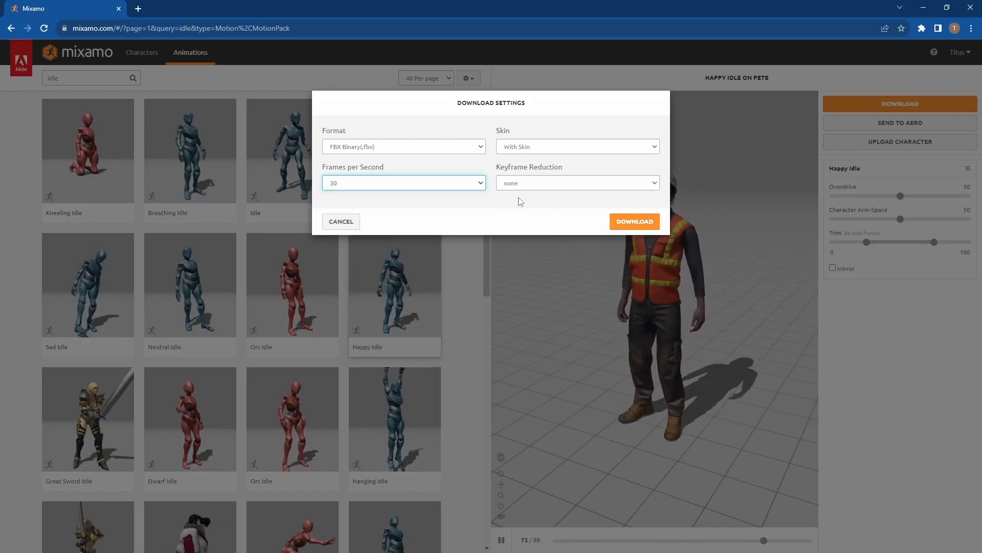
left_click(625, 223)
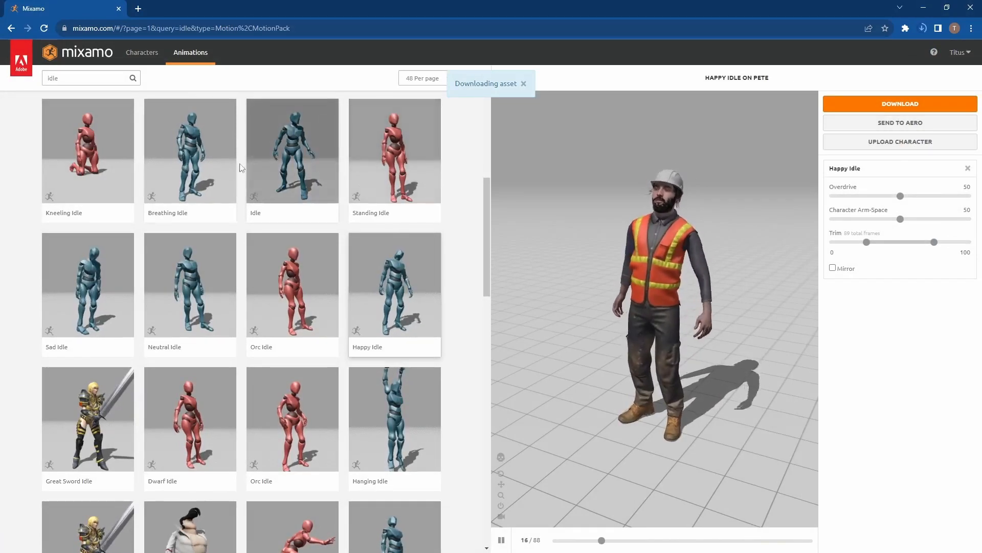
Step: Search the animations for "Walk" and apply the second Walking animation in the first row to the character
left_click(91, 79)
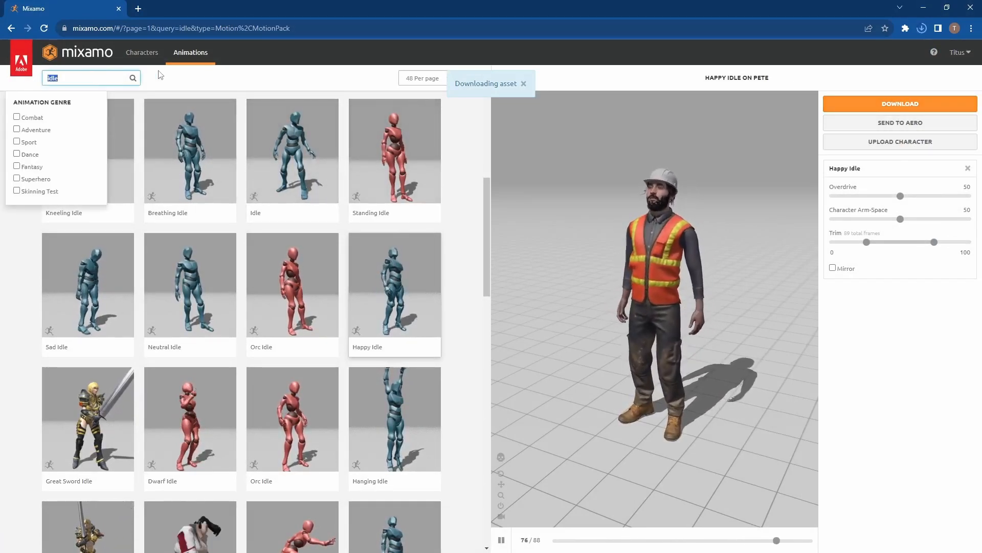
type("Walk")
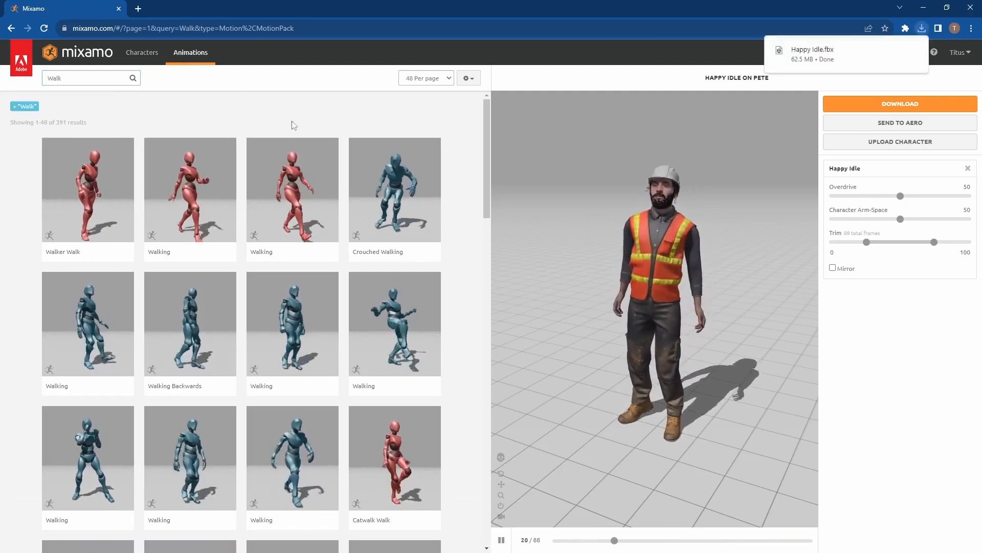
left_click(323, 183)
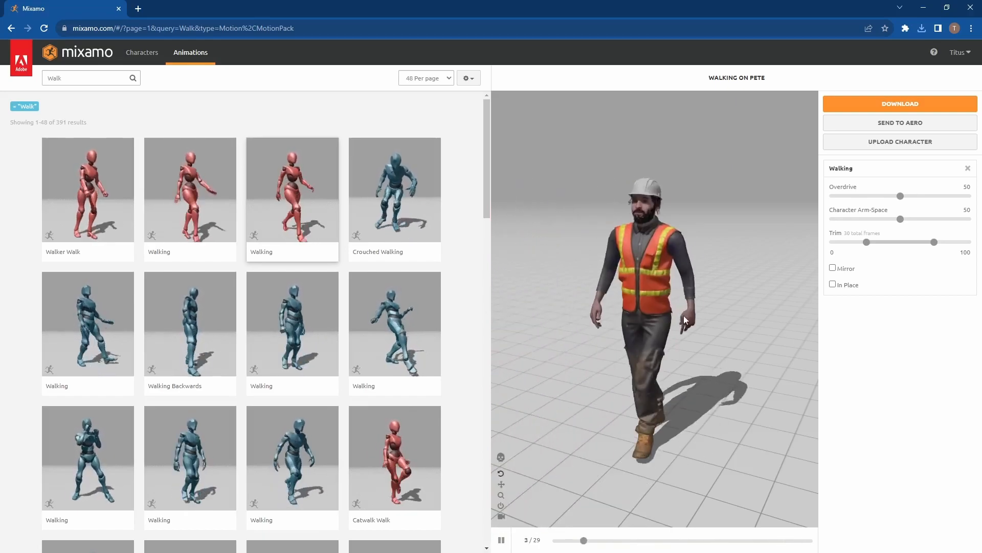
Step: Make the walk play in place with Overdrive 45 and download it as FBX Binary with skin at 30 frames per second
left_click(833, 285)
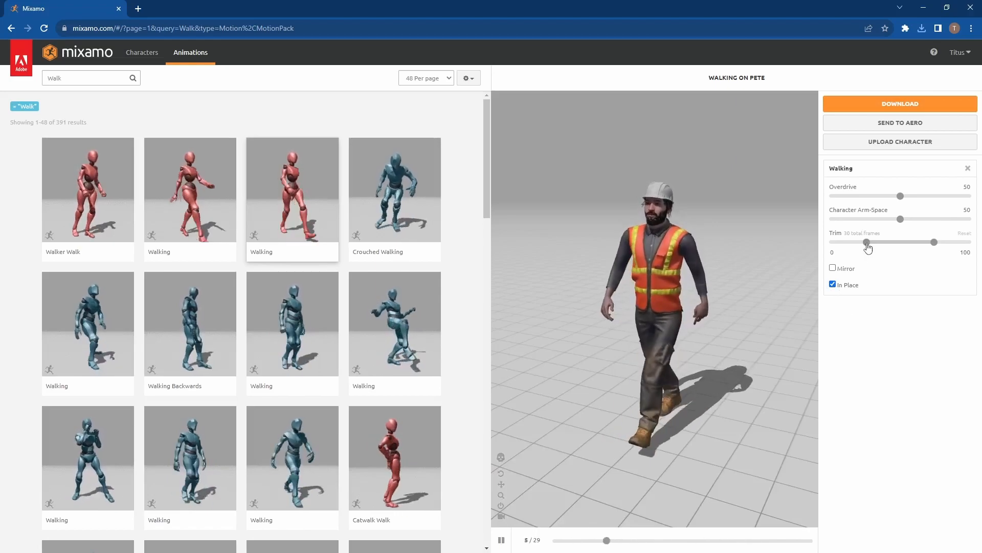
left_click_drag(901, 196, 901, 196)
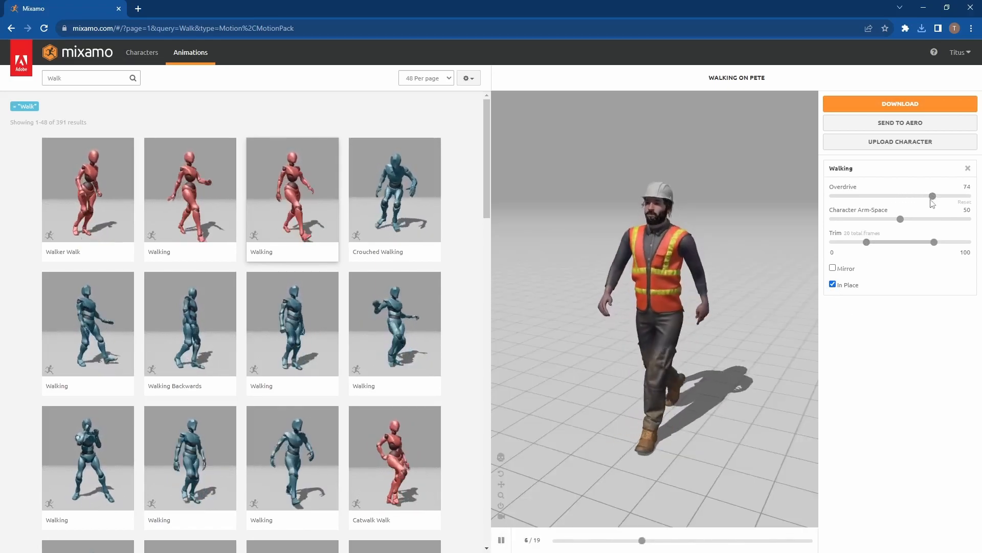
left_click_drag(863, 198, 894, 197)
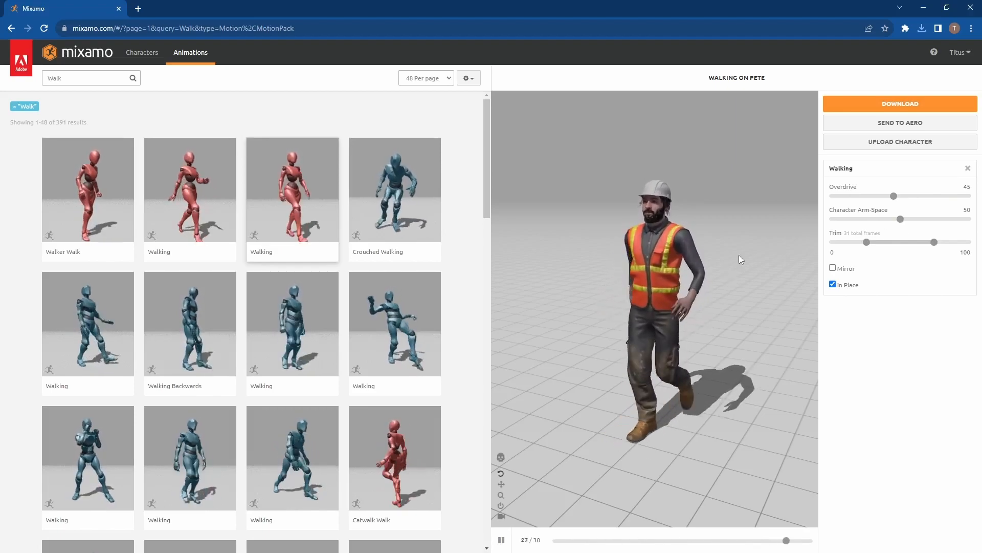
left_click(889, 105)
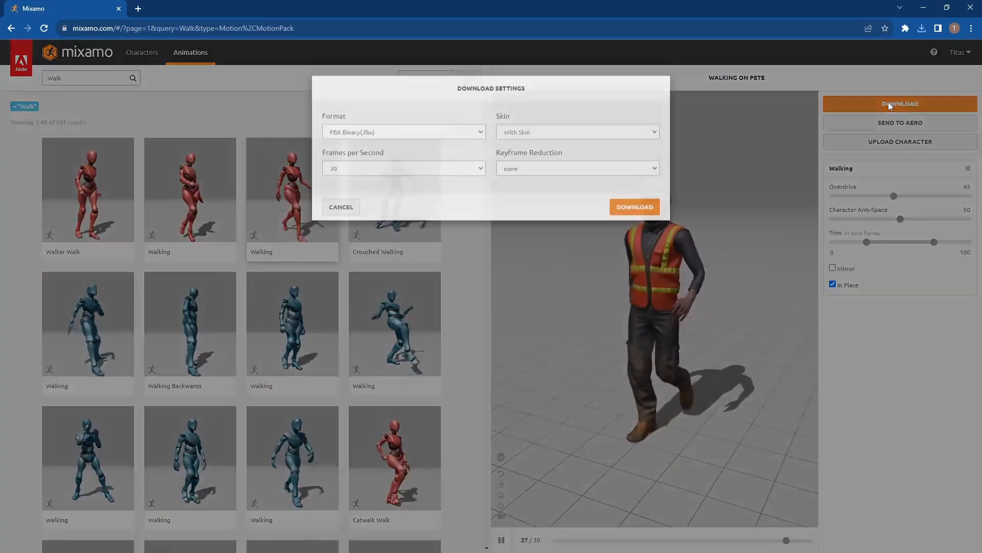
left_click(628, 223)
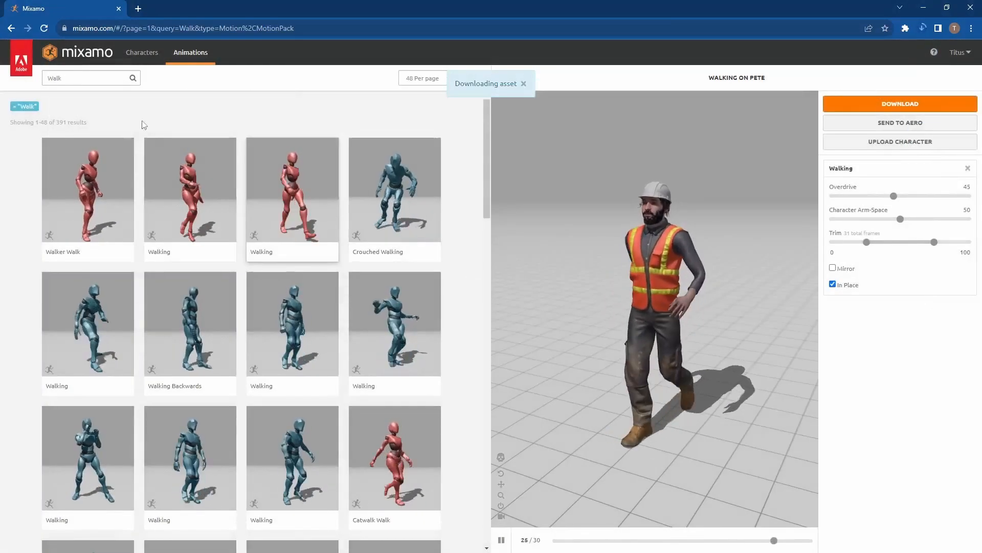
Step: Search the animations for "Run" and apply Fast Run to the character
left_click(85, 75)
key("ctrl+a")
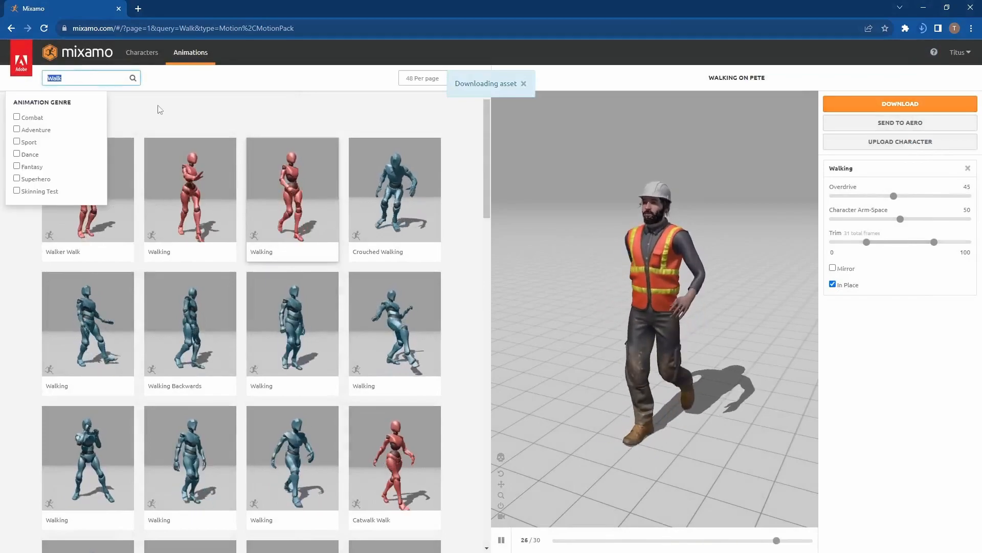
type("R")
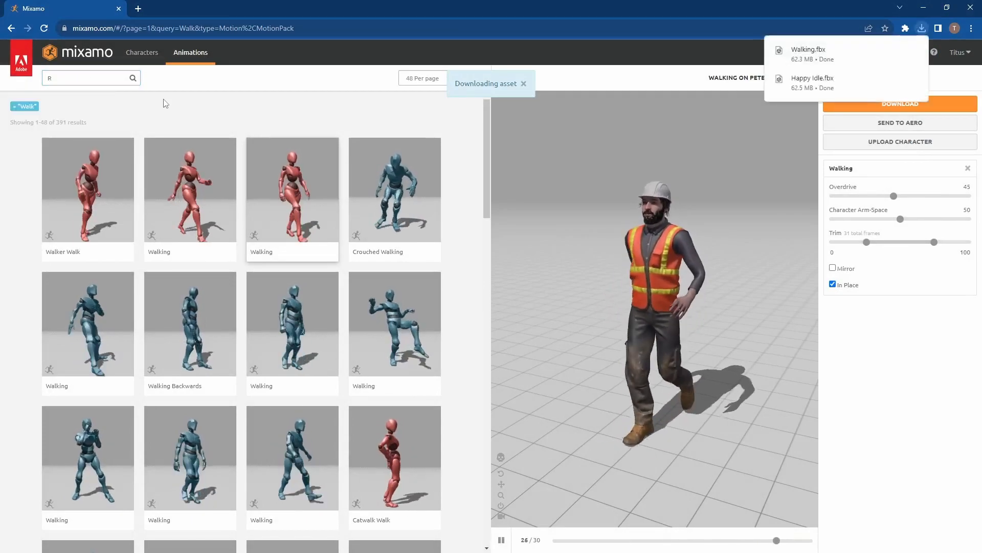
left_click(109, 78)
type("un")
key("Return")
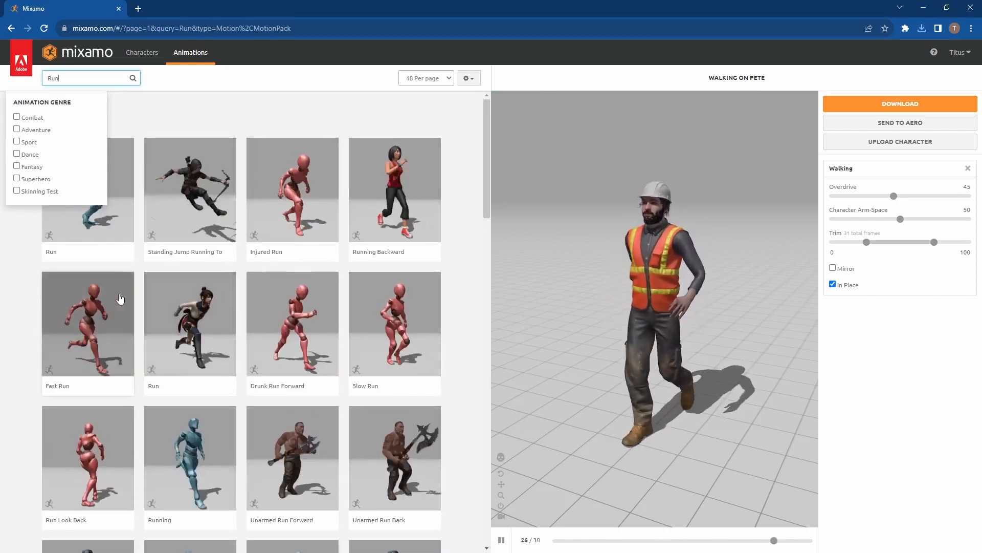
left_click(99, 313)
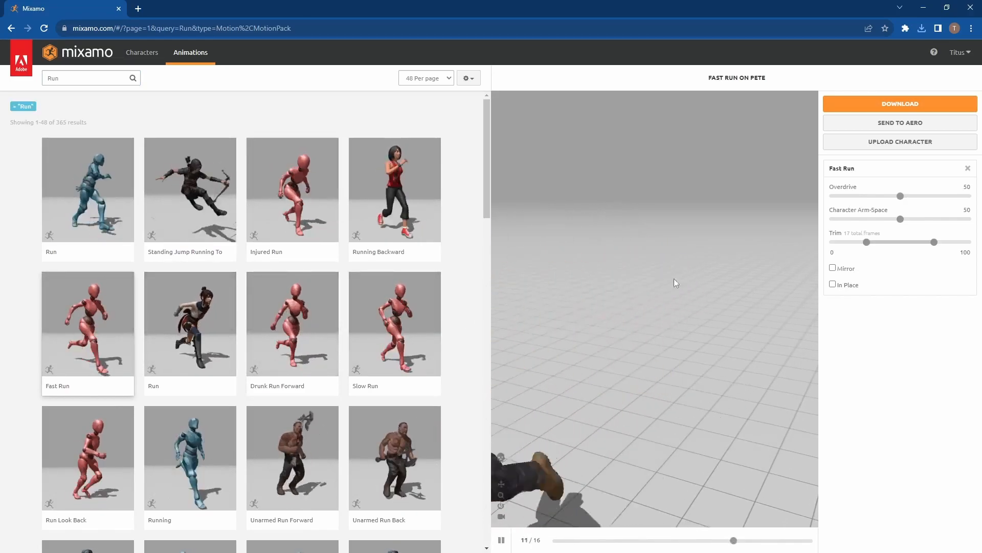
Step: Make Fast Run play in place and download it as FBX Binary with skin at 30 frames per second
left_click(848, 285)
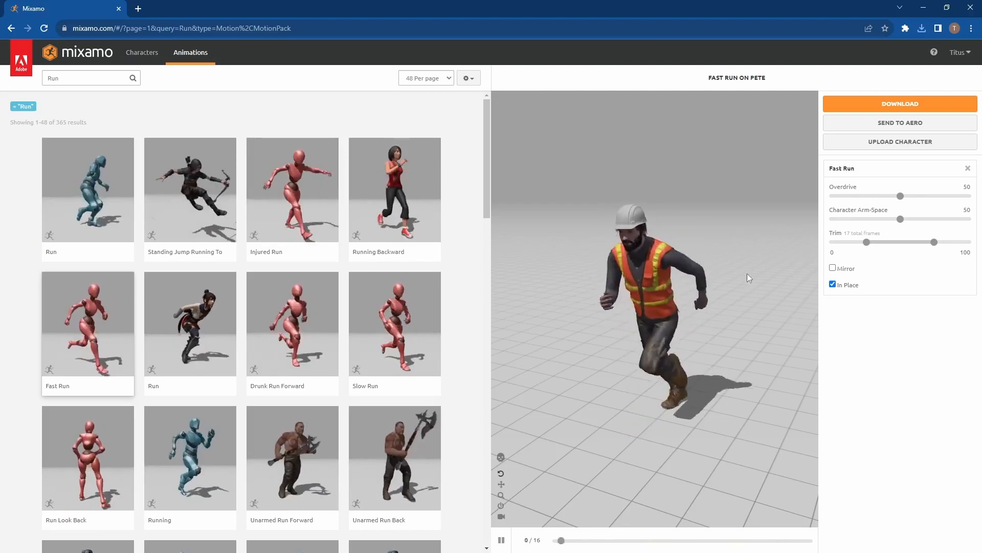
left_click(899, 104)
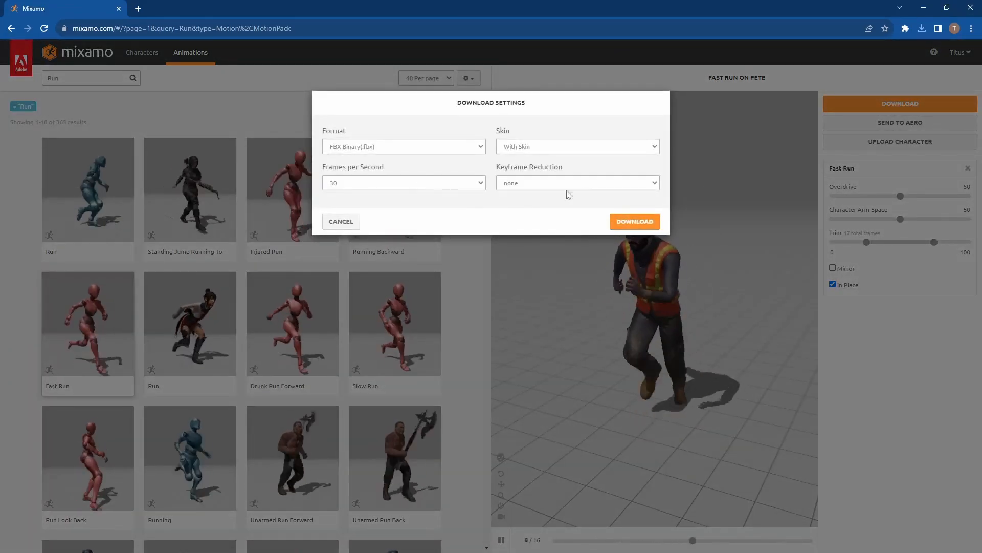
left_click(635, 221)
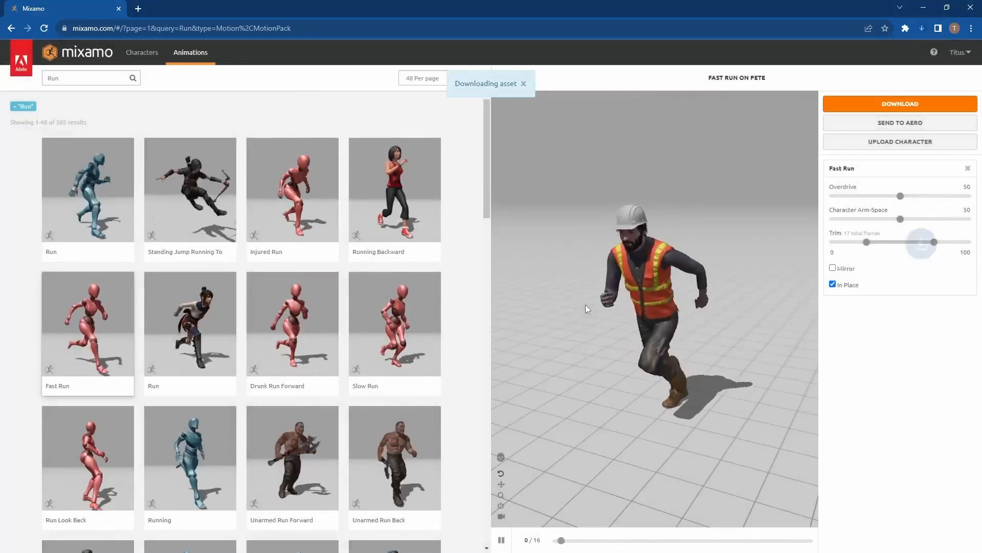
Step: Search the animations for "Jump"
double_click(76, 77)
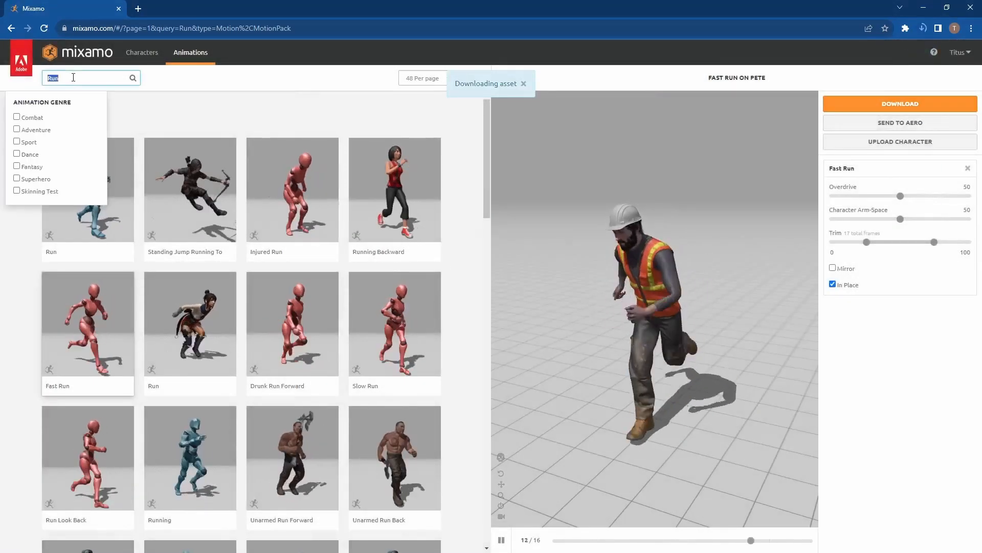
type("Jump")
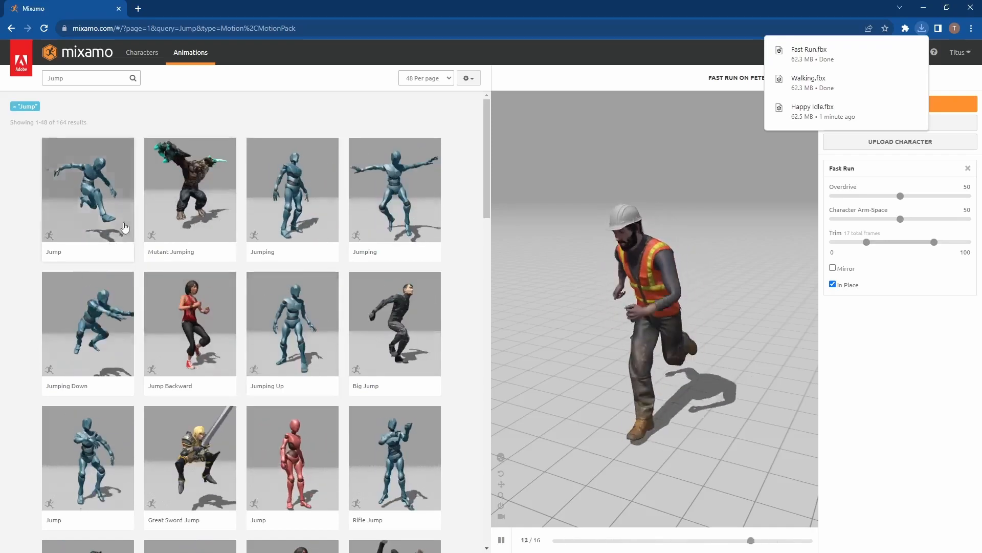
left_click(94, 193)
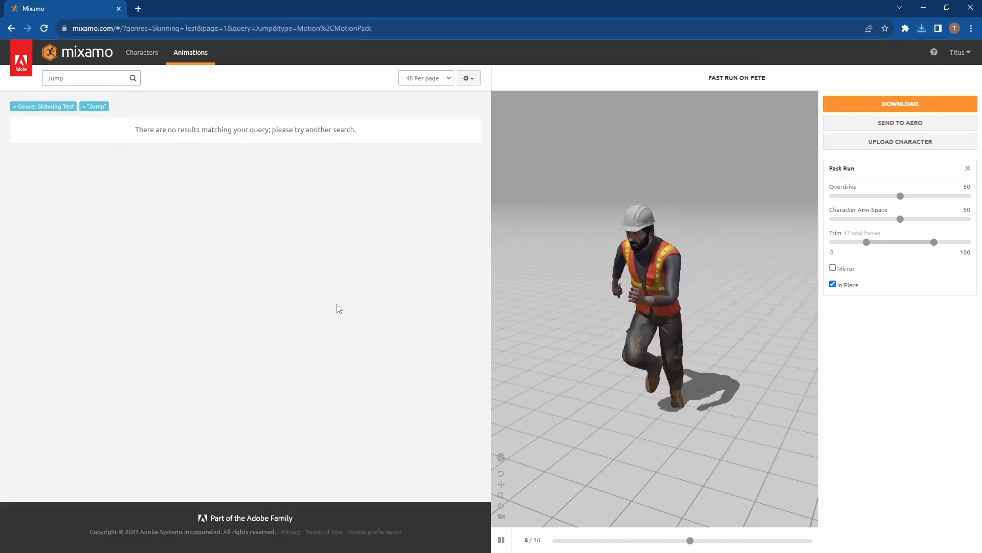
left_click(113, 78)
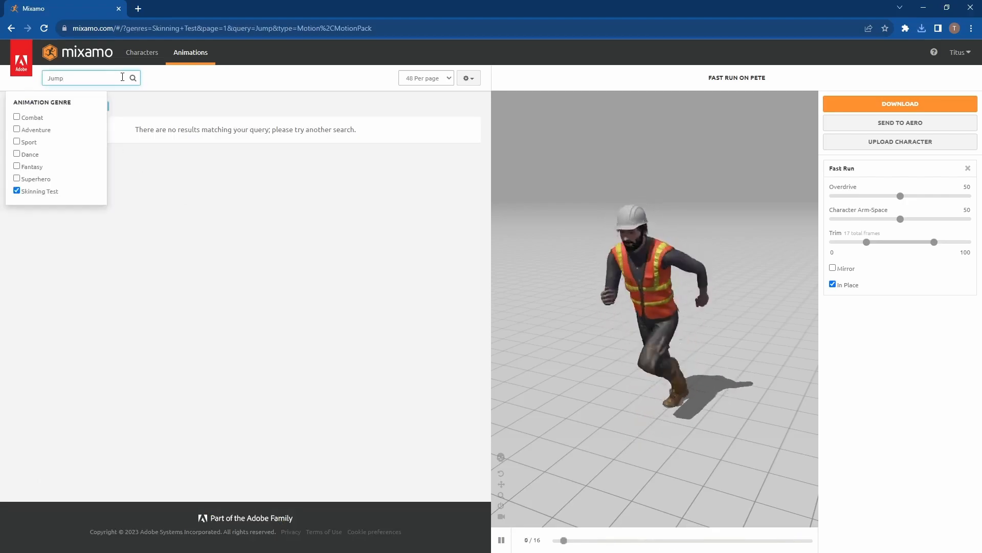
left_click(87, 189)
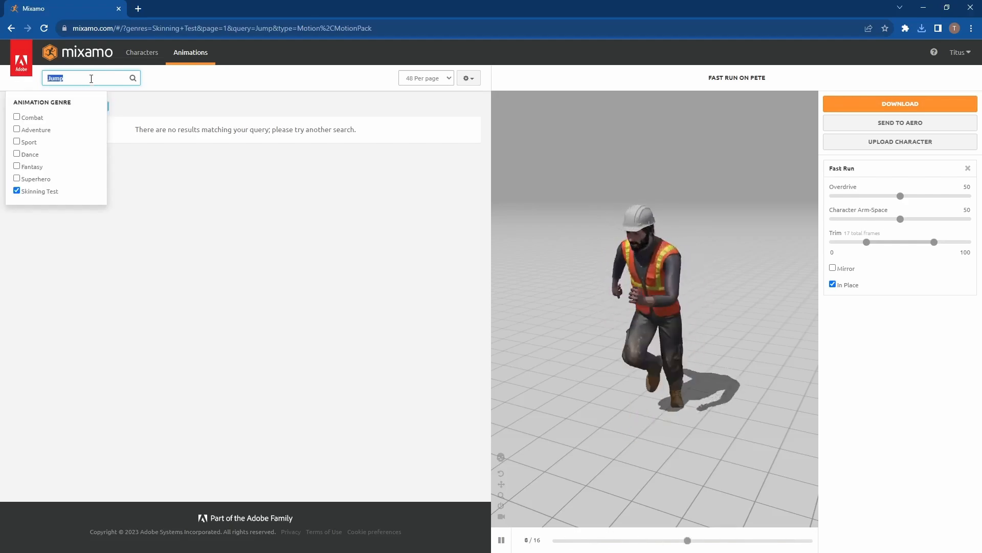
left_click(18, 191)
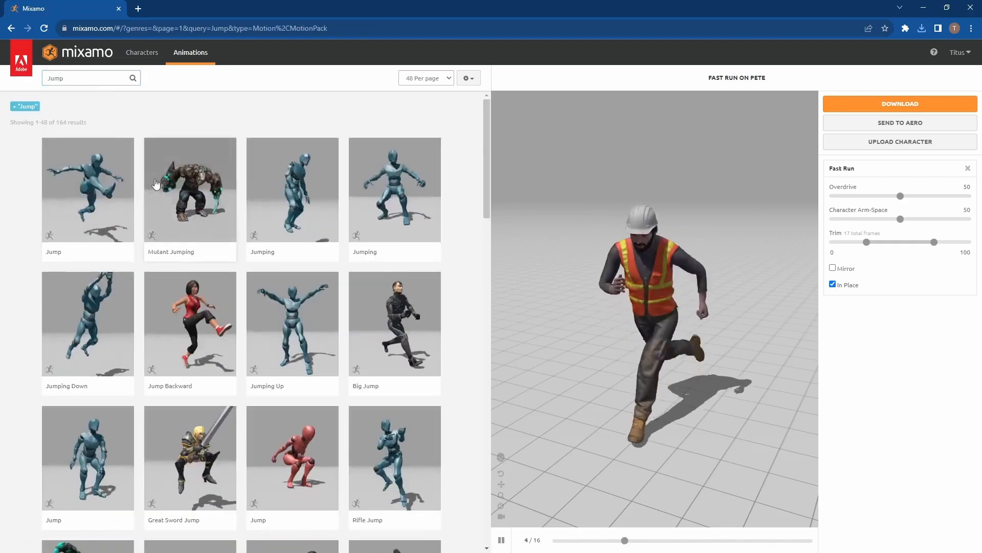
Step: Apply the first Jump animation in the first row to the character and make it play in place without mirroring
left_click(87, 193)
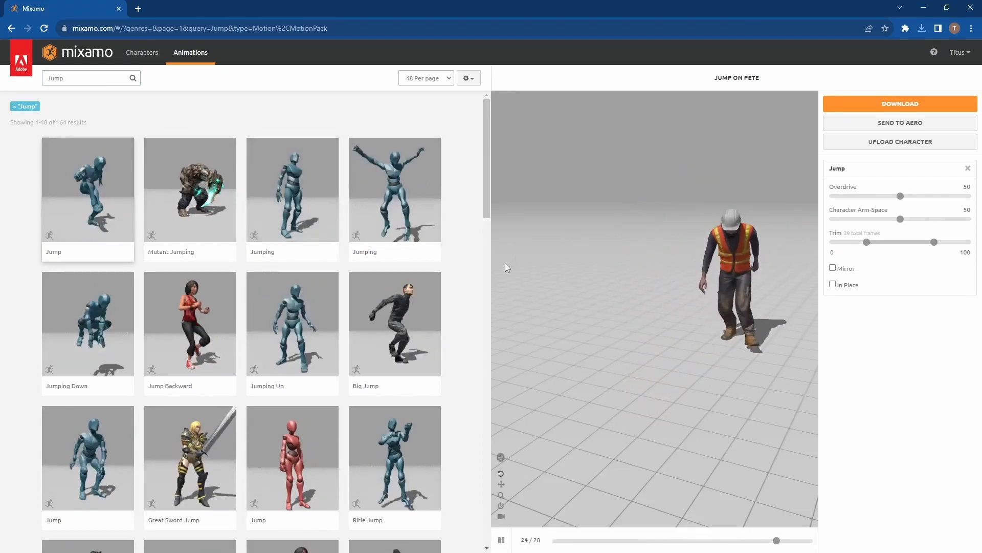
left_click(833, 284)
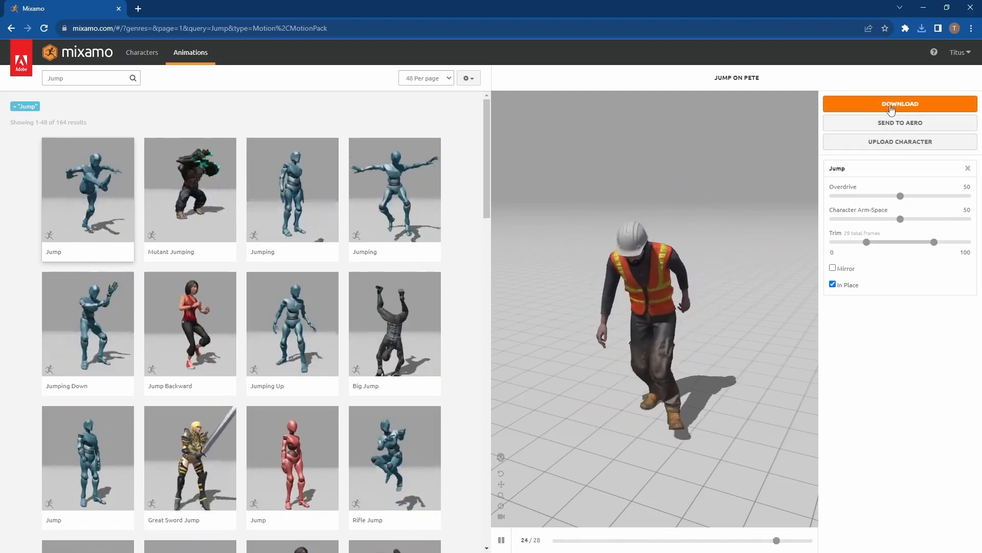
left_click(833, 268)
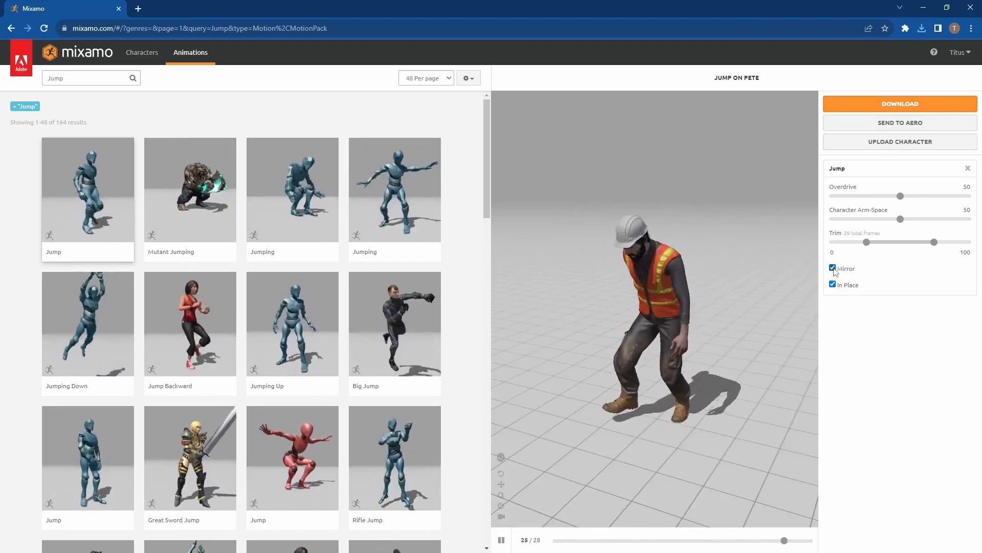
left_click(833, 268)
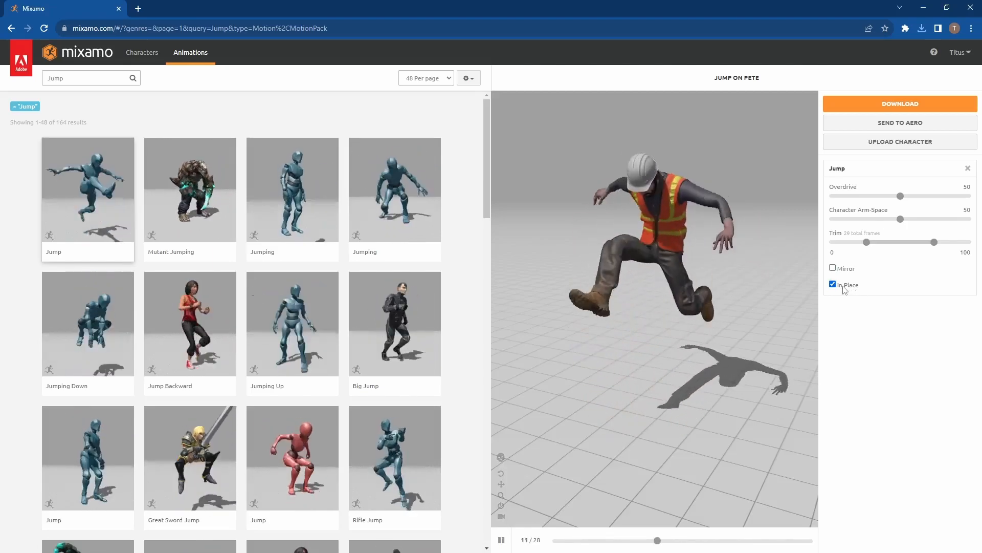
Step: Download the in-place Jump animation for the Pete character
left_click(900, 103)
left_click(634, 222)
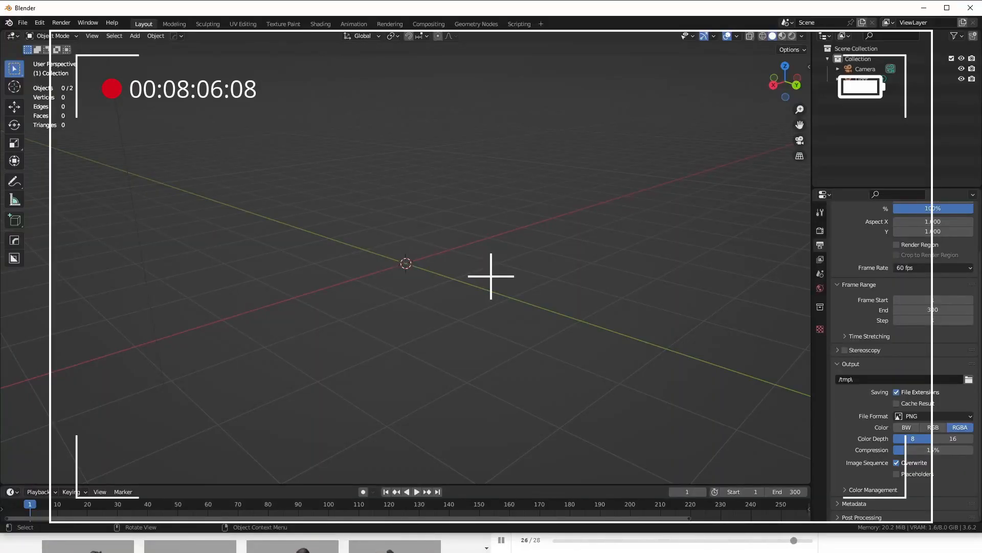
Step: Switch to Blender and select Happy Idle.fbx, Jump.fbx, Running.fbx and Walking.fbx on the F: drive for FBX import
left_click(946, 9)
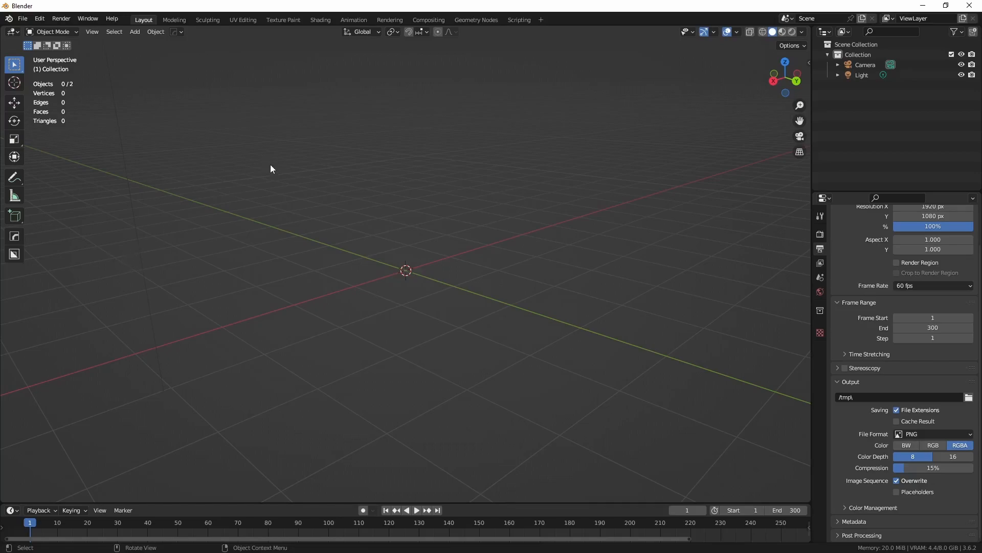
left_click(23, 18)
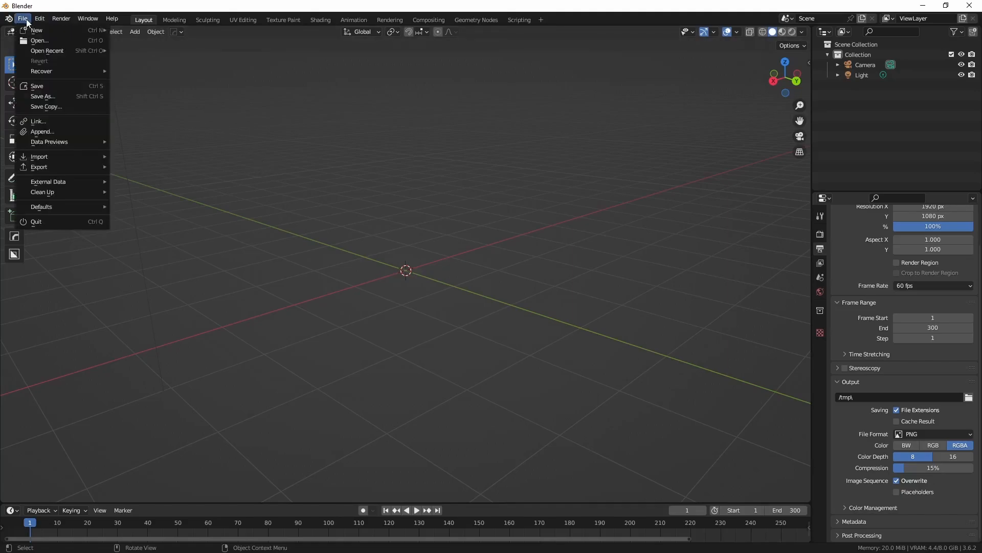
mouse_move(53, 154)
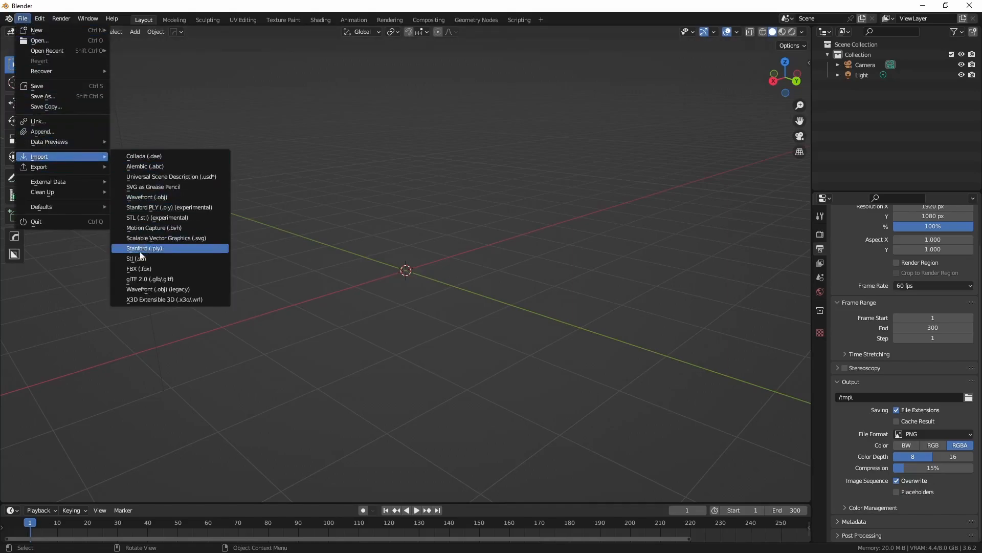
left_click(155, 270)
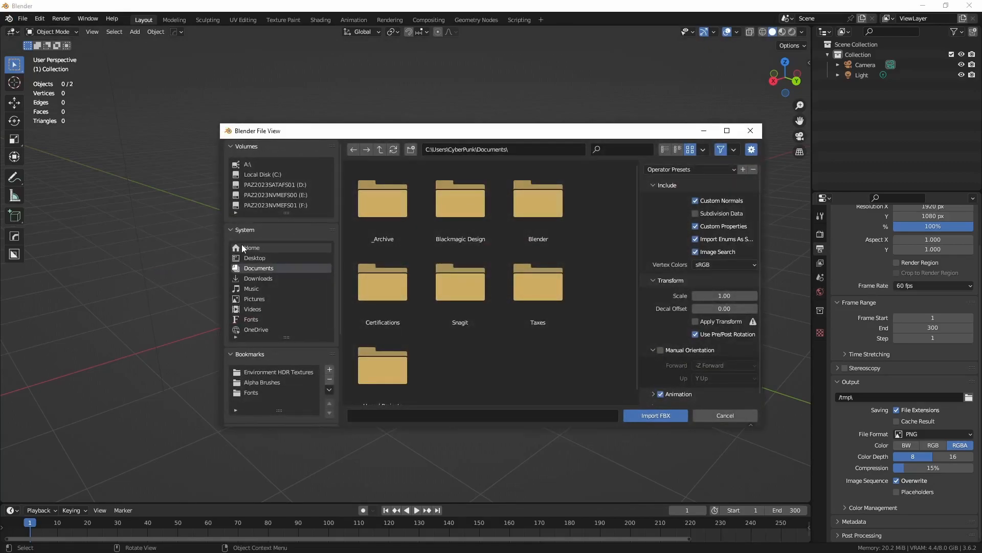
left_click(261, 204)
left_click(523, 214)
left_click(539, 295, "shift")
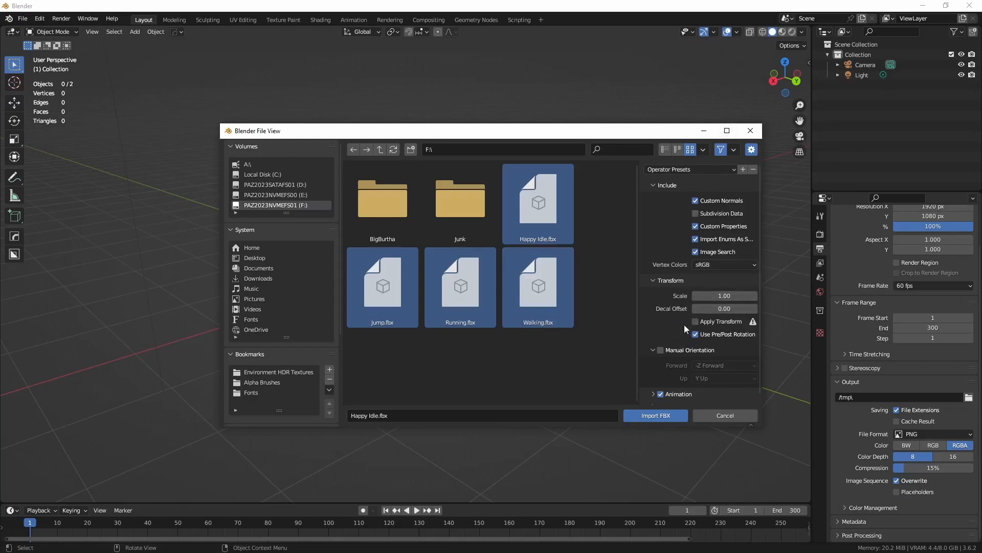
Step: Import the selected FBX files with manual orientation set to X Forward and Z Up
left_click(661, 350)
scroll(674, 317, "down", 1)
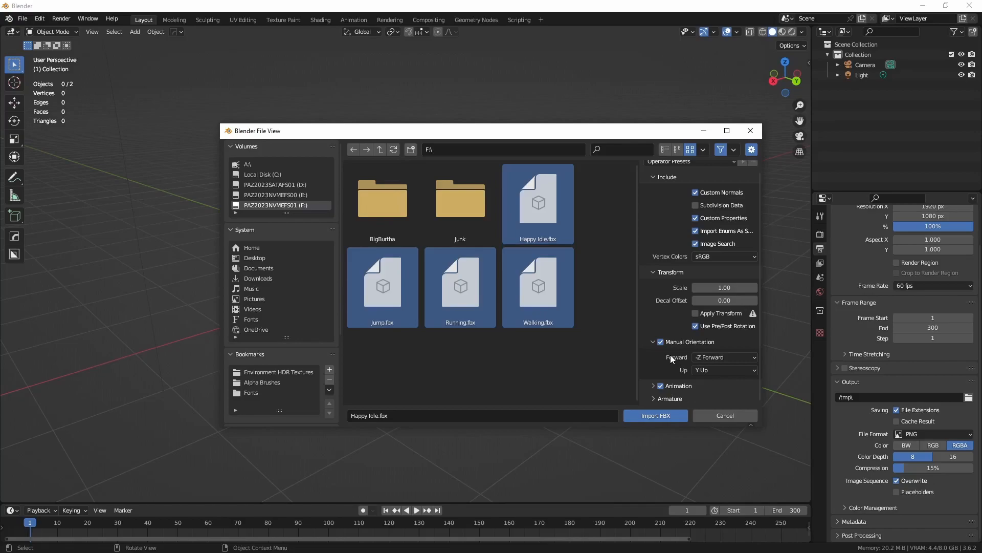
left_click(720, 358)
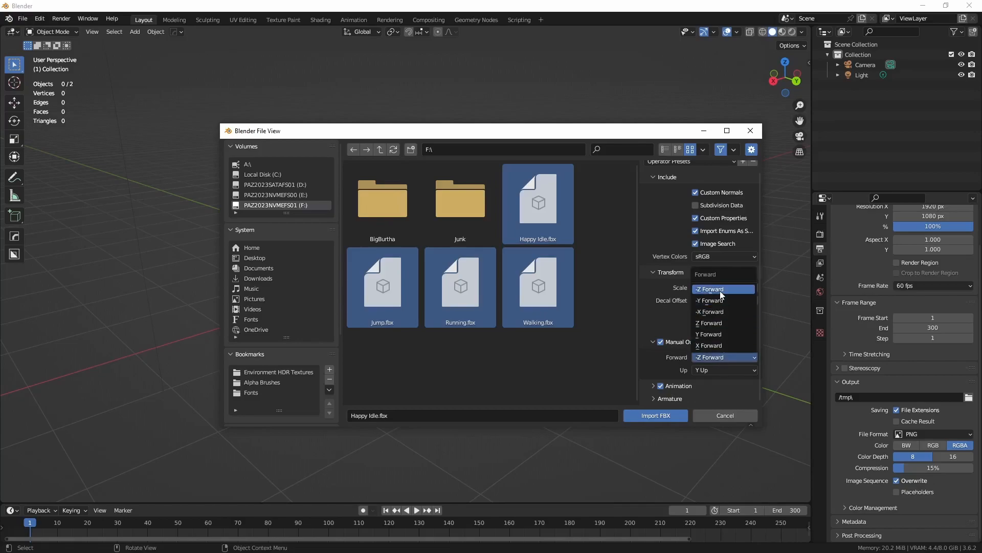
left_click(714, 344)
left_click(710, 371)
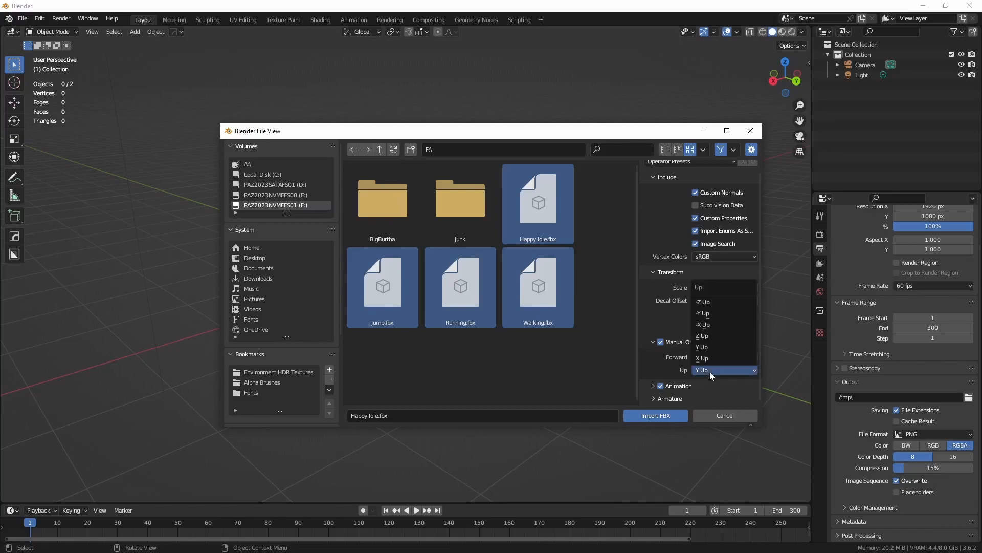
left_click(708, 336)
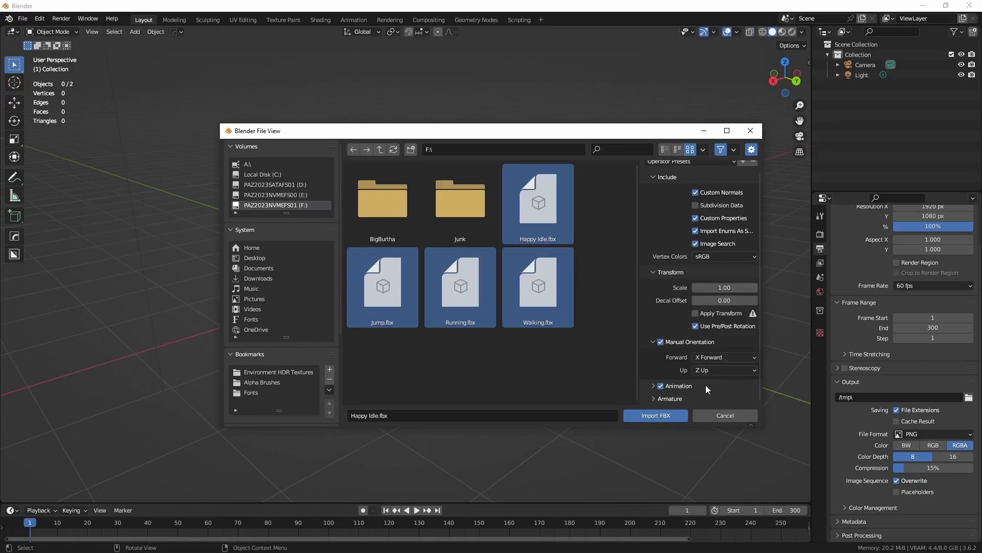
left_click(645, 417)
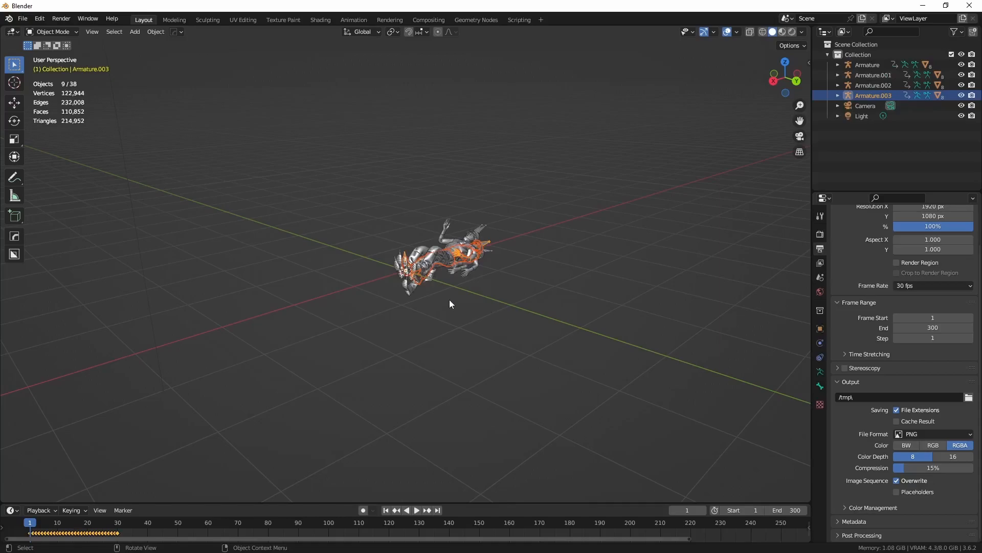
Step: Delete Armature.001, Armature.002, Armature.003, the camera and the light from the scene
middle_click_drag(475, 313, 517, 315)
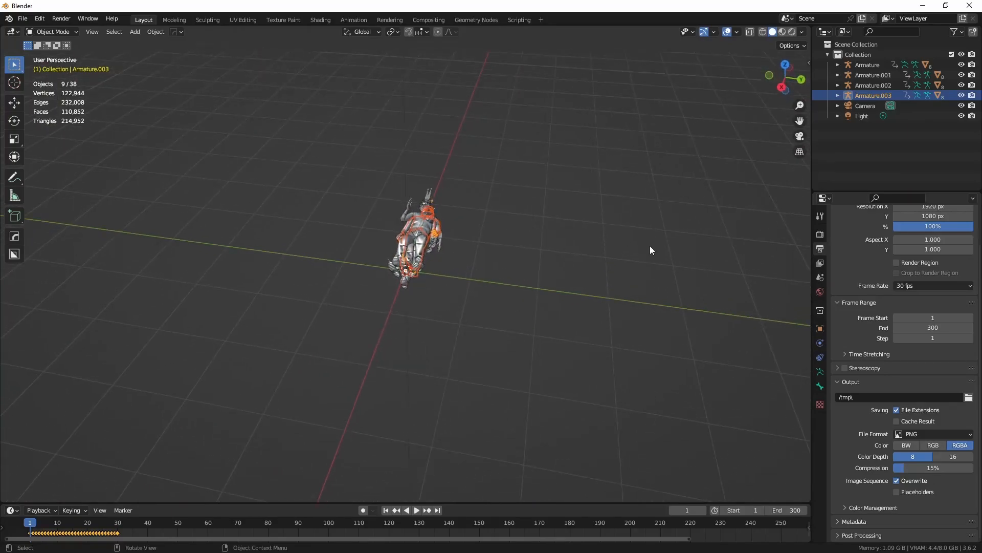
left_click(868, 75)
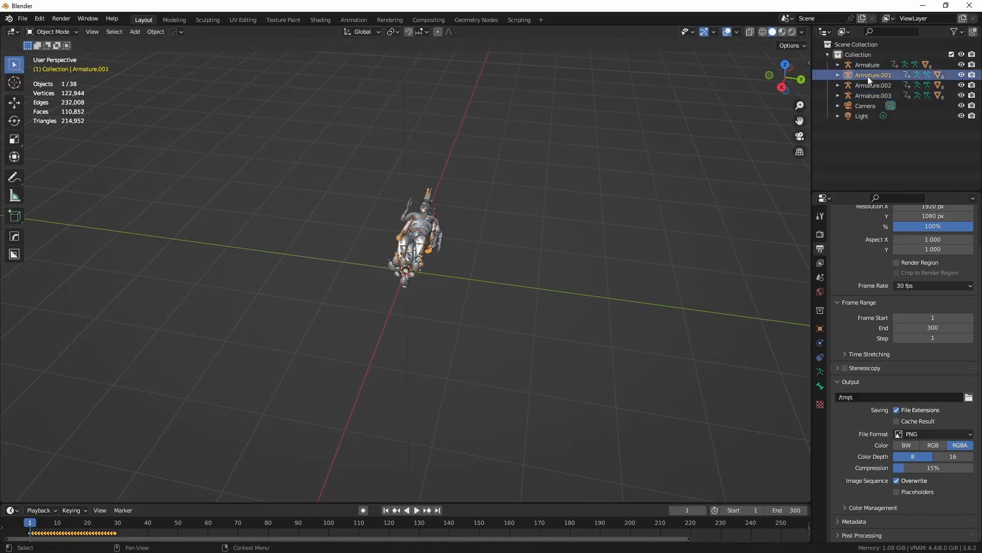
left_click(863, 116, "shift")
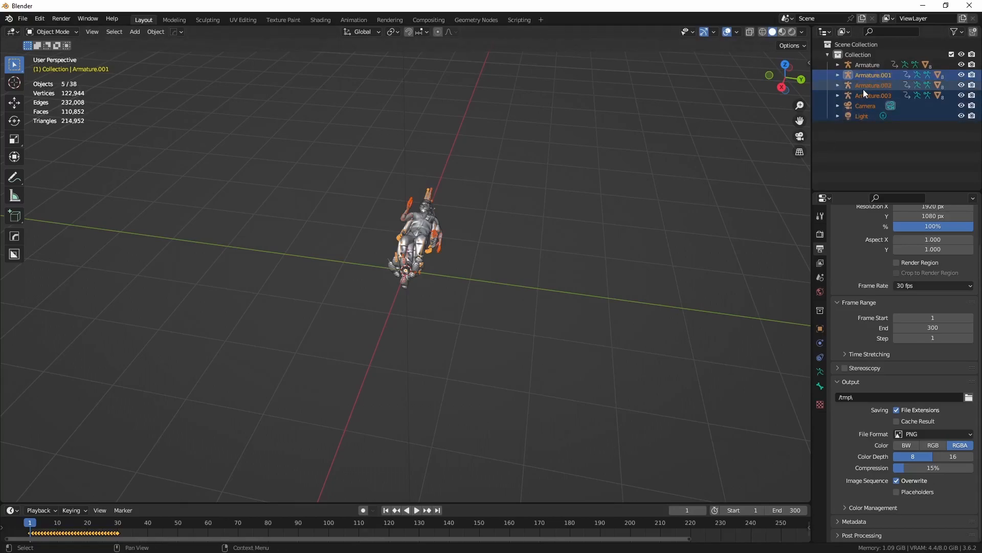
key("x")
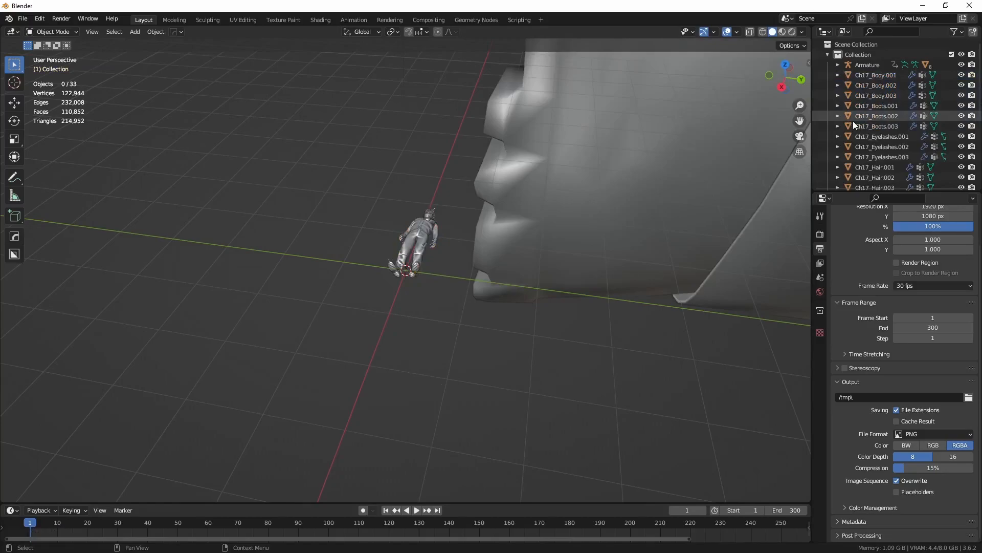
Step: Delete all leftover duplicate character meshes, from Ch17_Body.001 through Ch17_Vest.003
left_click(871, 75)
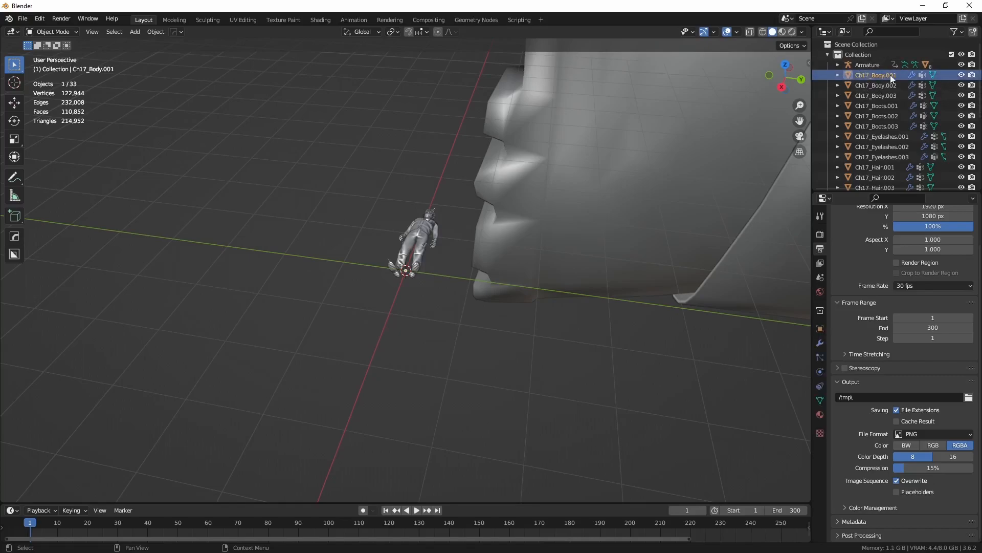
scroll(893, 113, "down", 7)
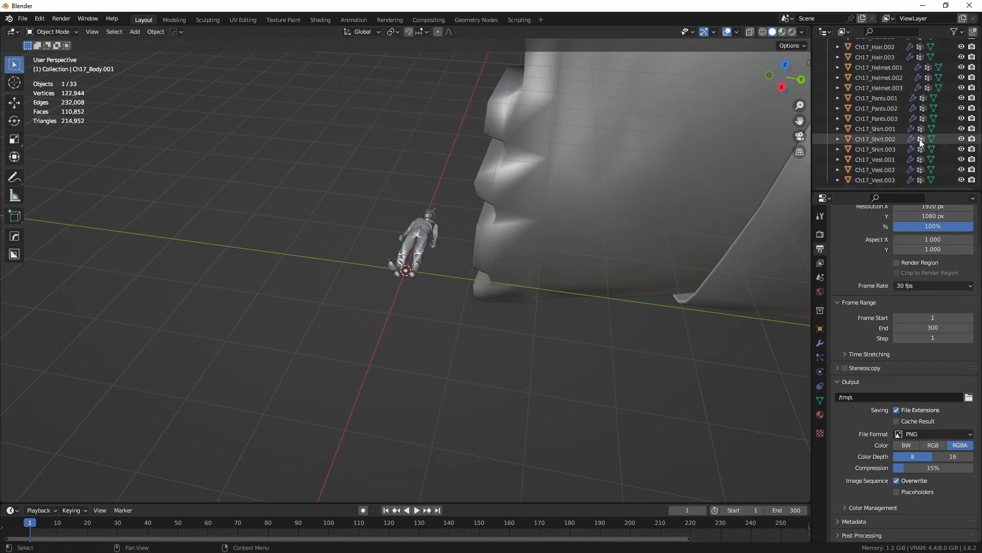
left_click(884, 179, "shift")
key("Delete")
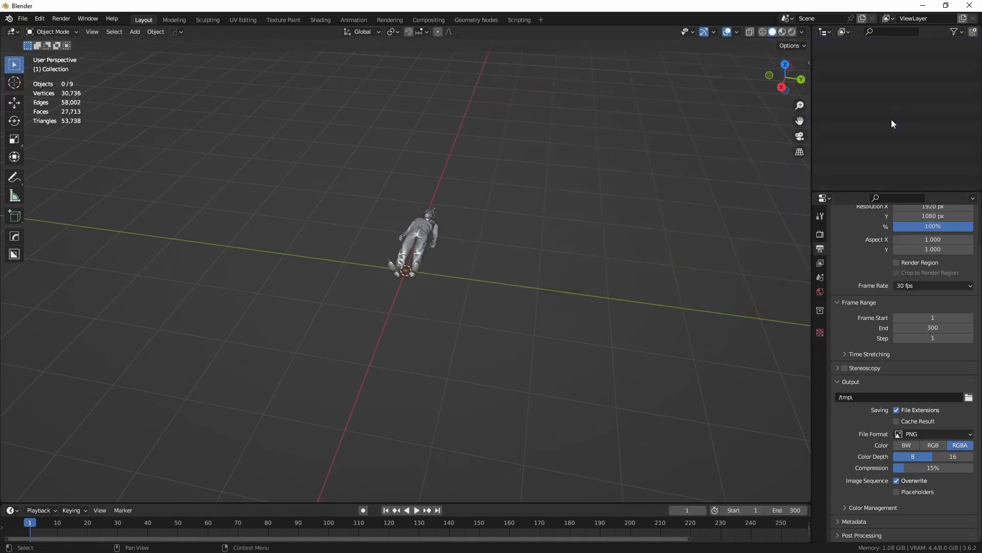
Step: Stand the remaining armature upright by setting its X rotation to 90°, and check it from the front view
left_click(867, 65)
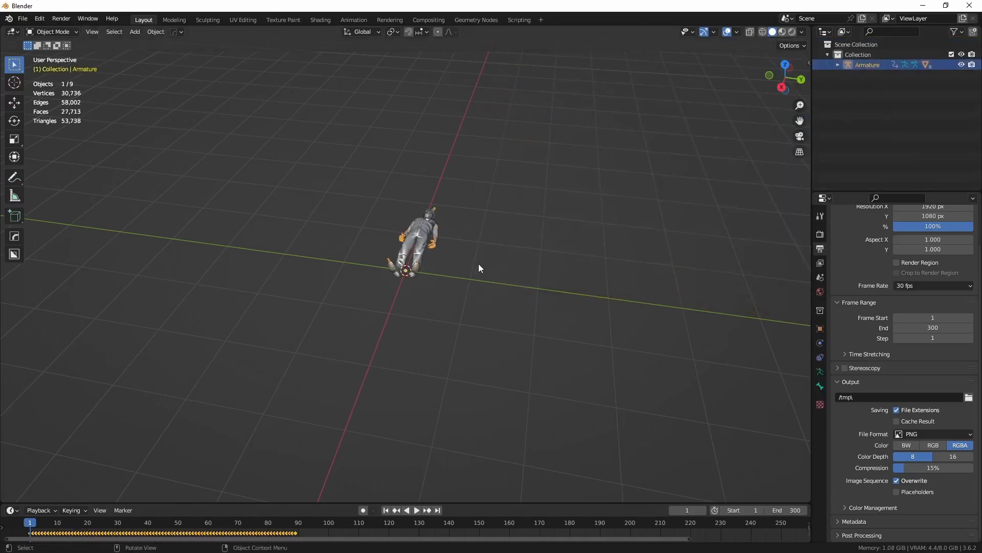
scroll(468, 260, "up", 4)
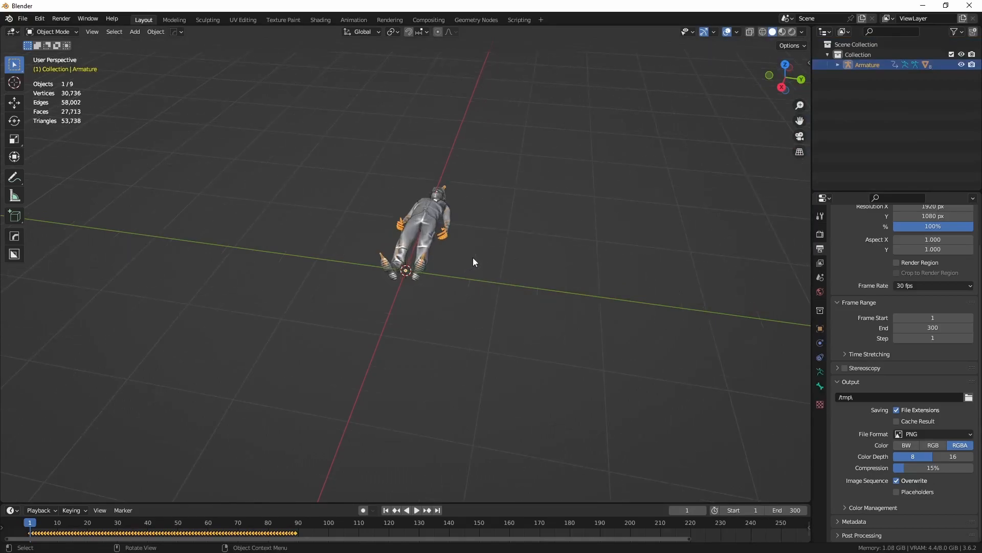
mouse_move(490, 249)
middle_mouse_down()
mouse_move(478, 245)
mouse_move(522, 235)
mouse_move(486, 249)
mouse_move(493, 246)
middle_mouse_up()
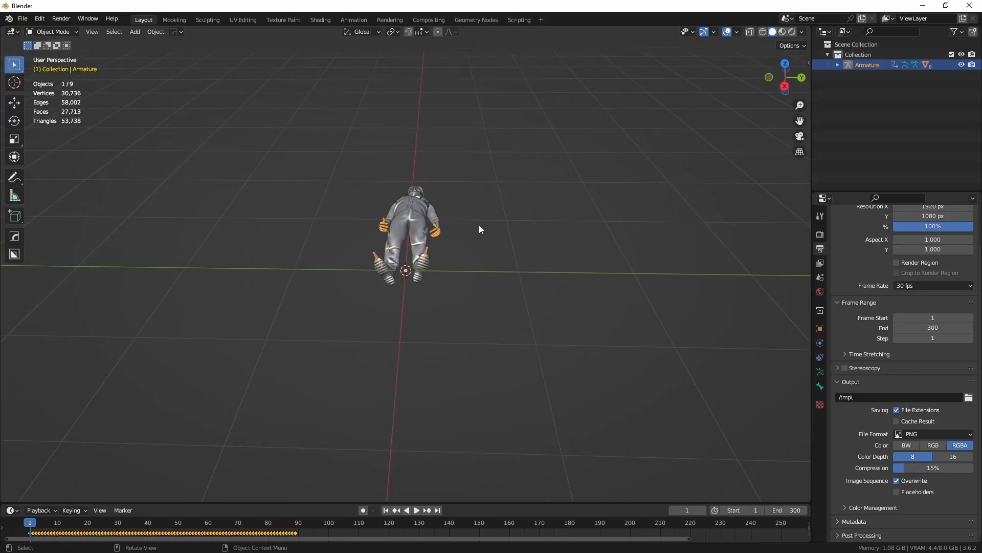
key("n")
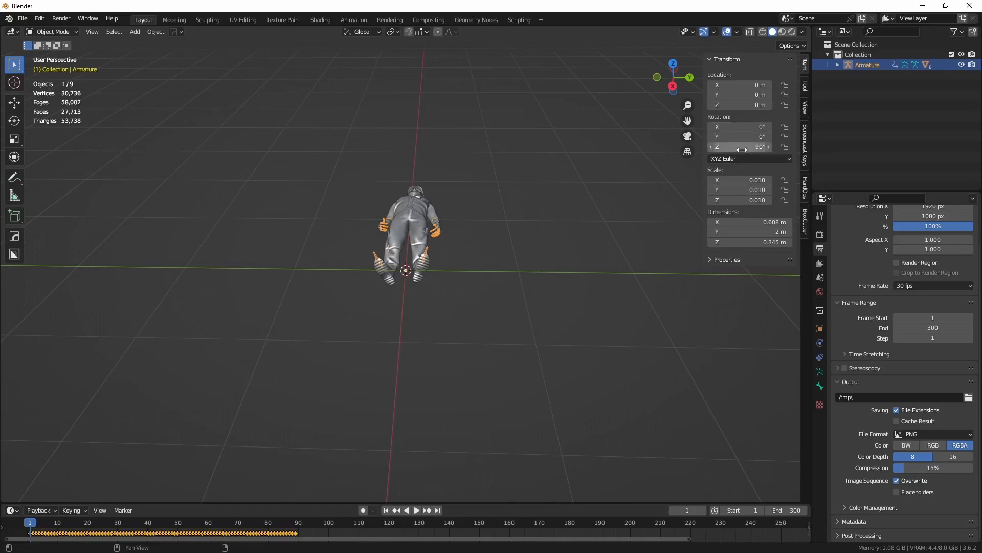
left_click(742, 127)
type("90")
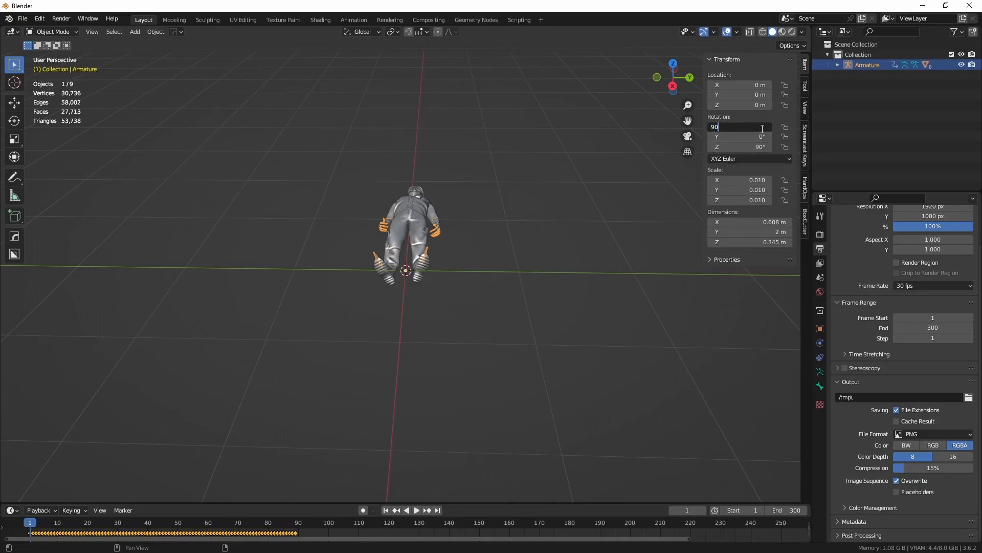
key("Return")
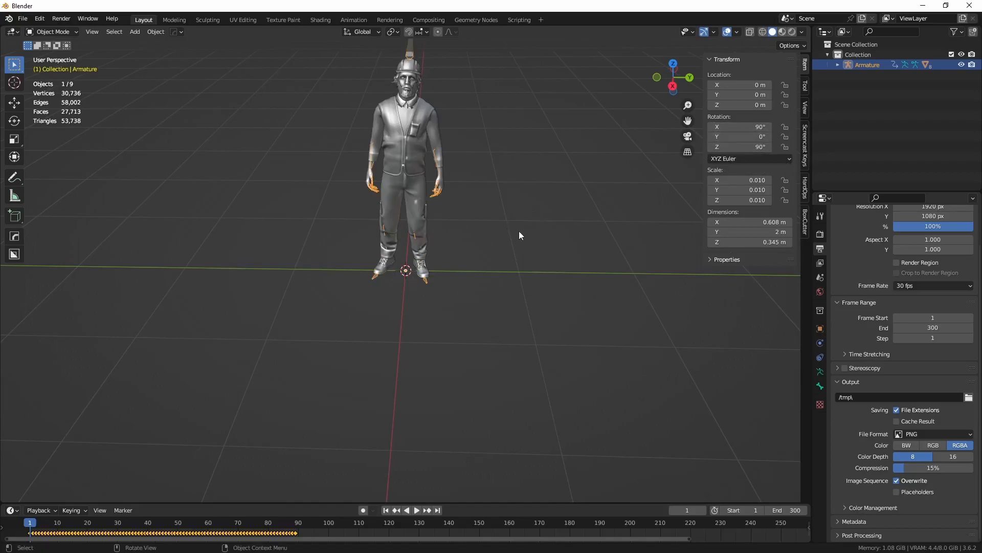
key("KP_1")
middle_click_drag(535, 209, 503, 252)
key("KP_1")
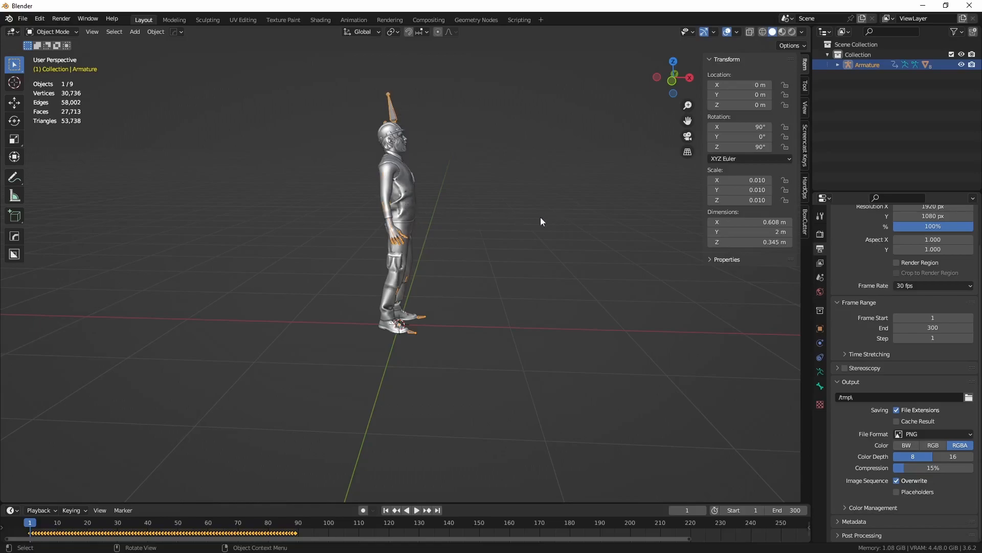
Step: Apply the armature's rotation so its current upright orientation counts as zero on all axes
key("KP_1")
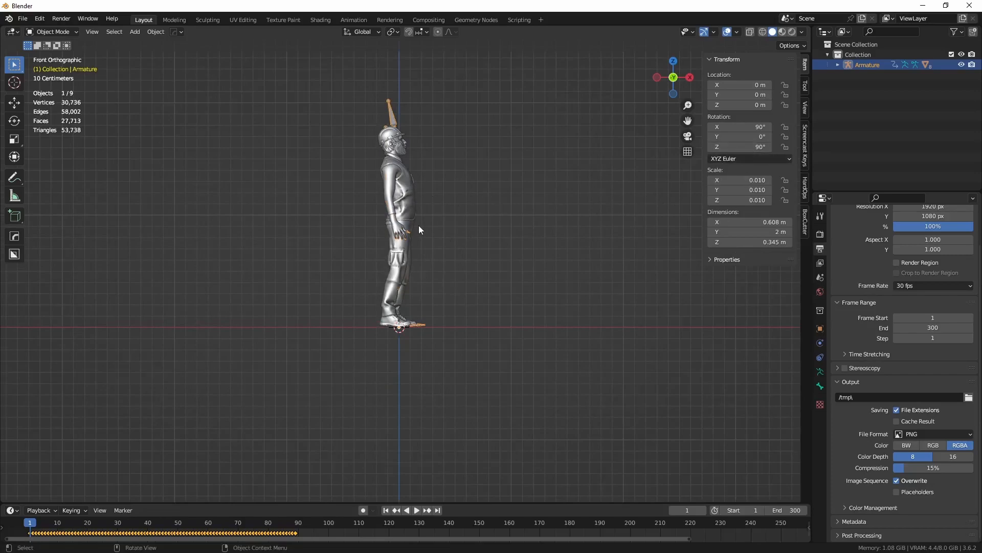
key("ctrl+a")
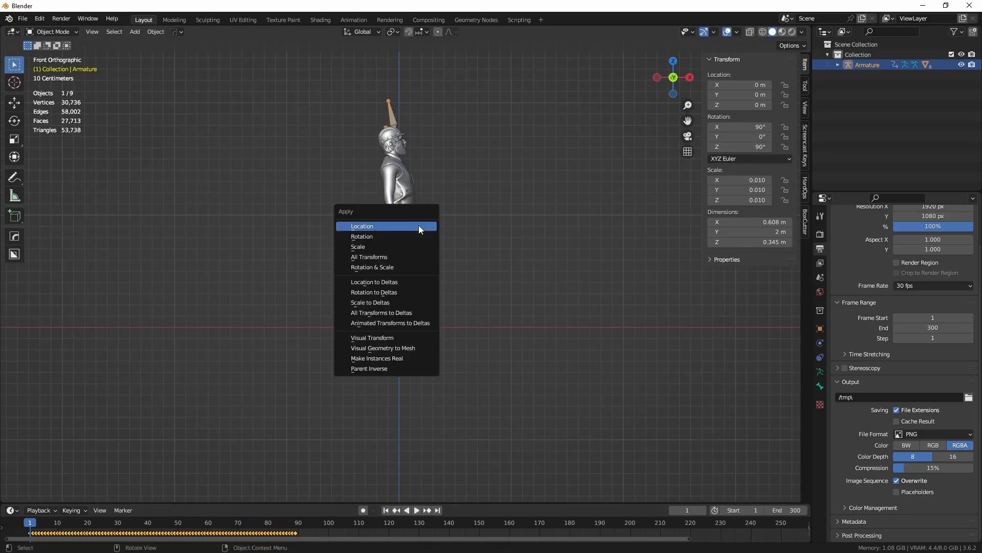
left_click(370, 237)
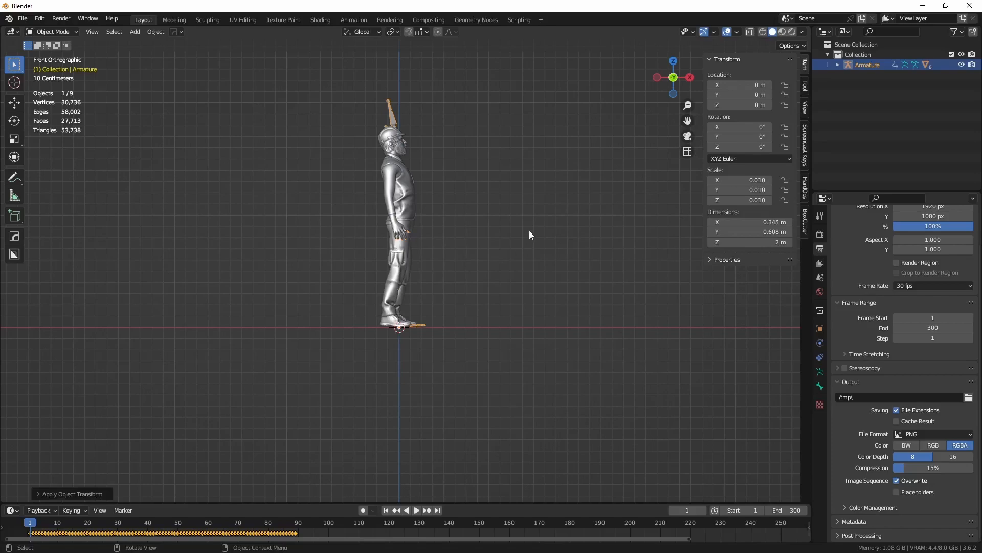
key("n")
middle_click_drag(542, 226, 487, 252)
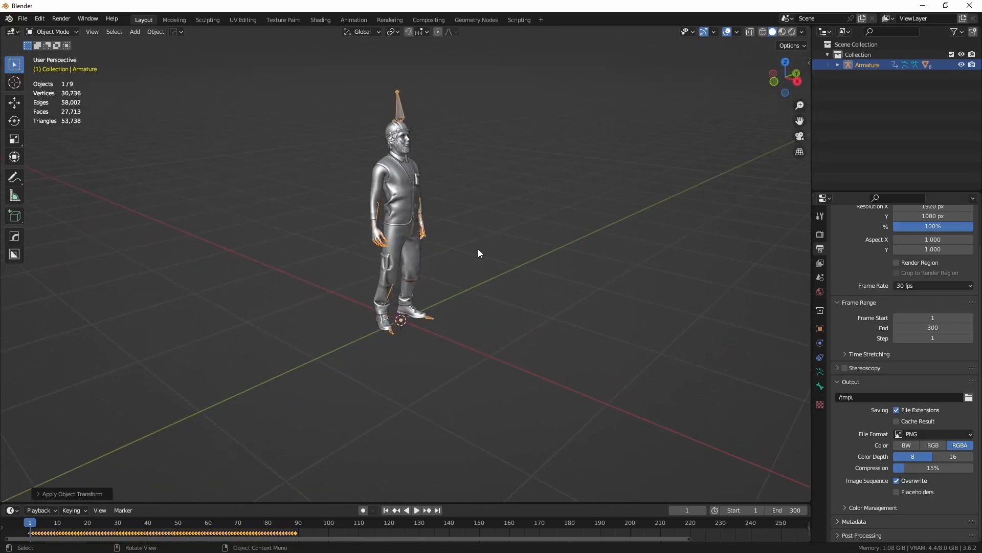
mouse_move(471, 241)
middle_mouse_down()
mouse_move(447, 238)
mouse_move(463, 240)
middle_mouse_up()
Step: Enlarge the timeline area and turn it into a Dope Sheet in Action Editor mode
left_click_drag(239, 503, 239, 461)
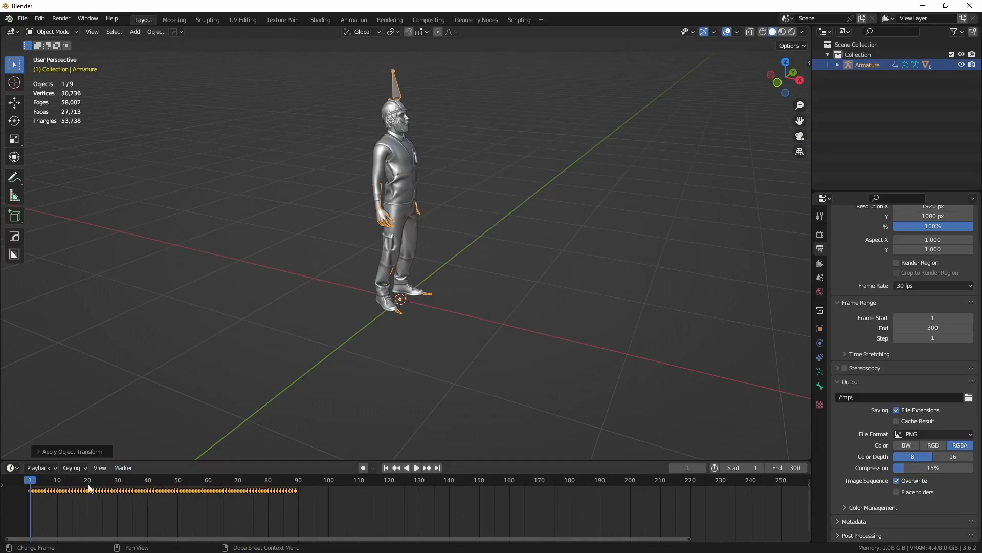
left_click(15, 470)
left_click(14, 470)
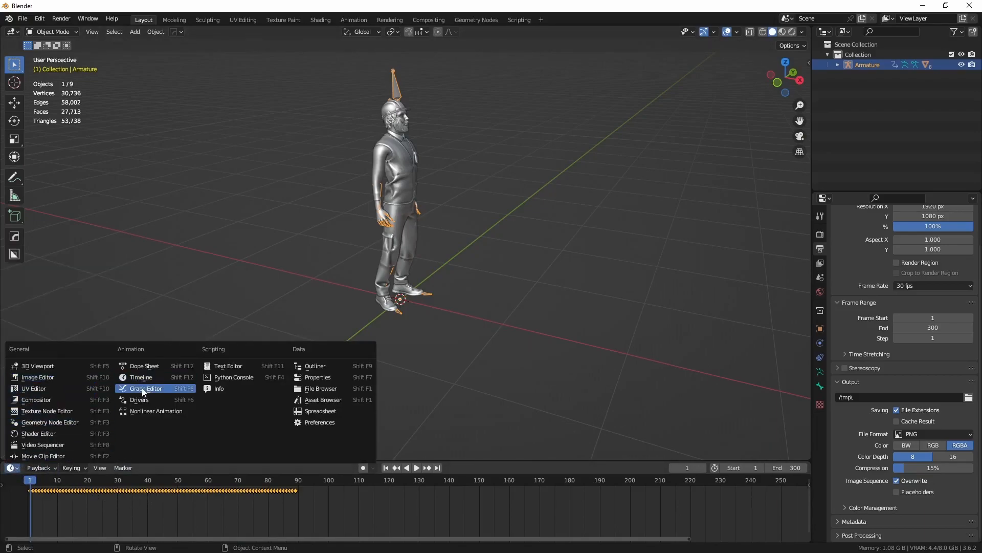
left_click(153, 366)
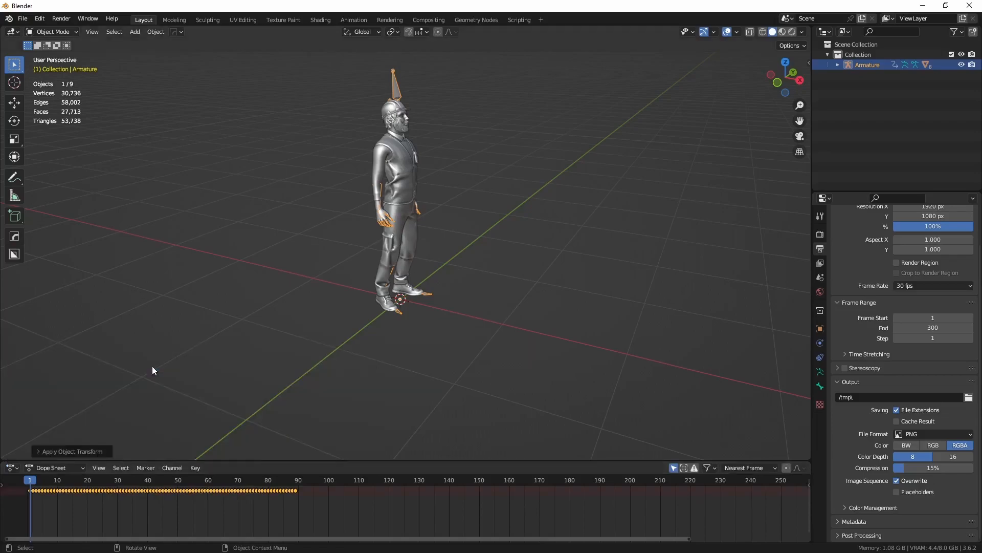
left_click(80, 468)
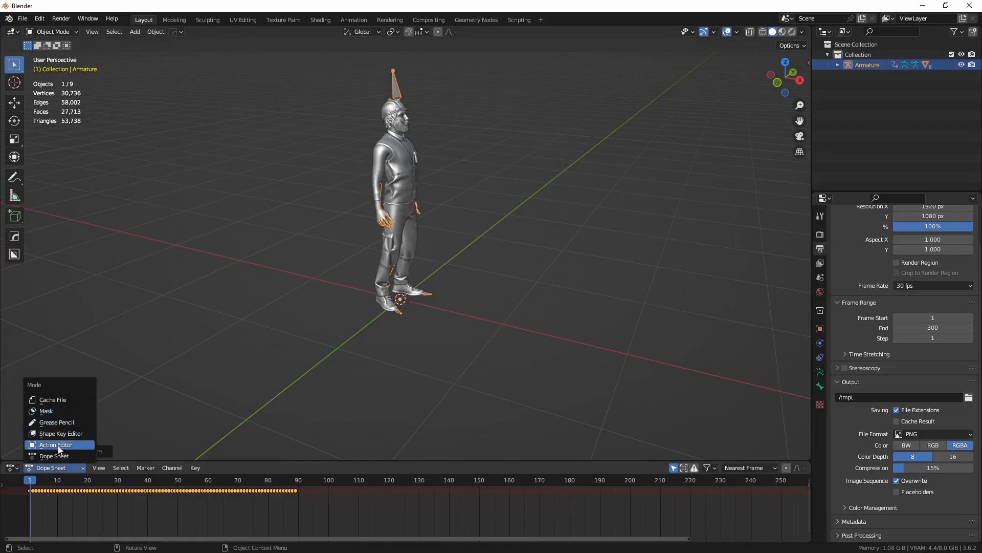
left_click(70, 445)
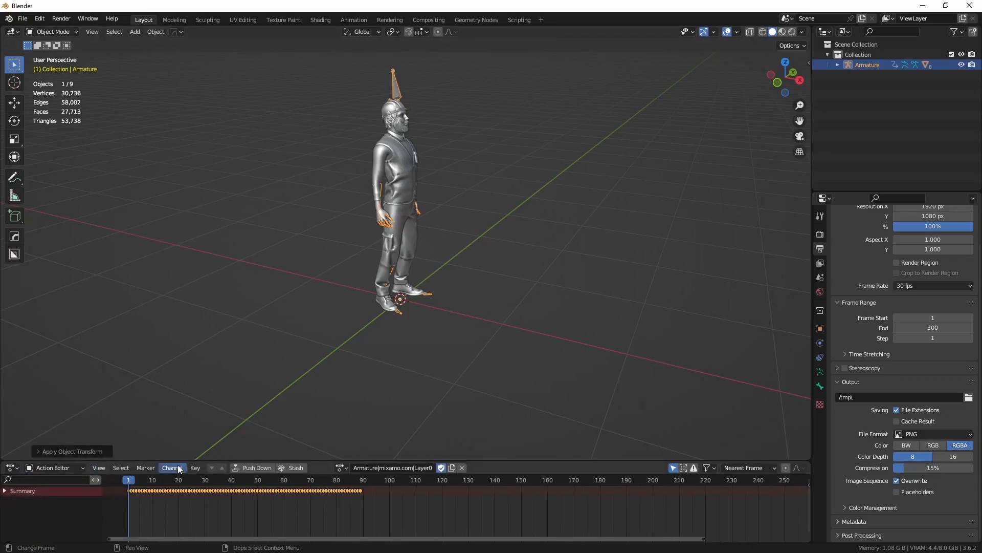
left_click_drag(178, 460, 177, 419)
Step: Preview the armature's current action up to frame 47 and rename it Idle
left_click_drag(128, 443, 249, 439)
left_click(404, 427)
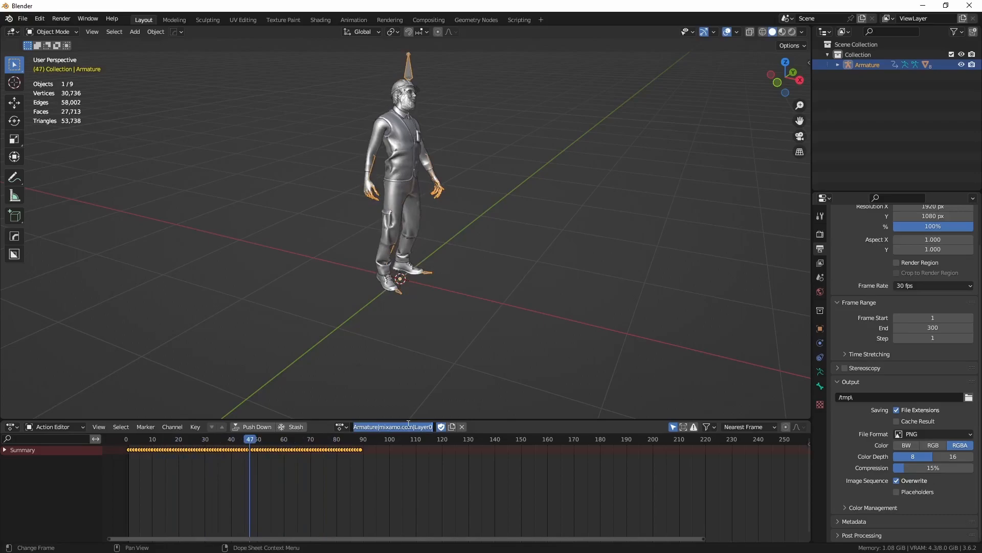
type("Idle")
key("Return")
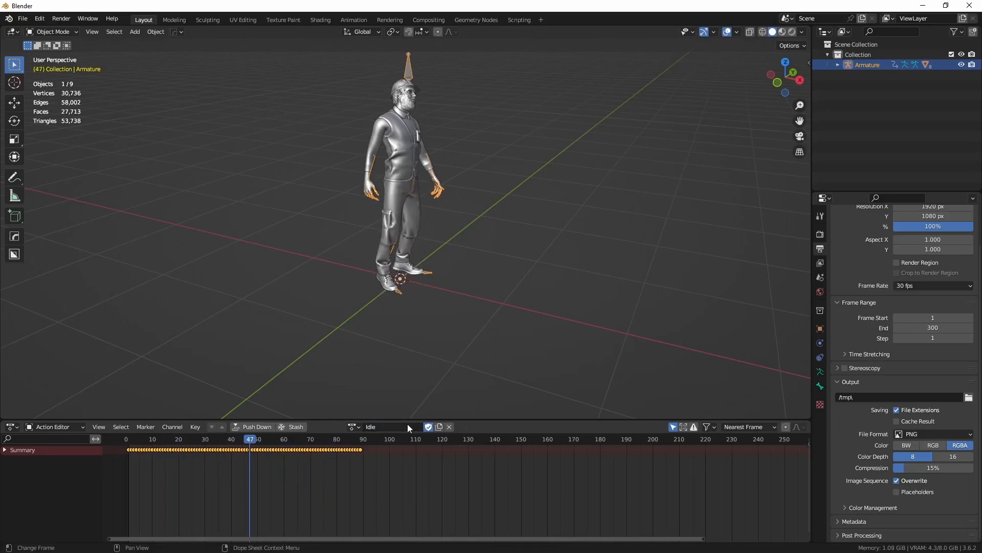
Step: Load the Armature.003 action on the armature, preview it at frame 14 and rename it Walk
left_click(359, 426)
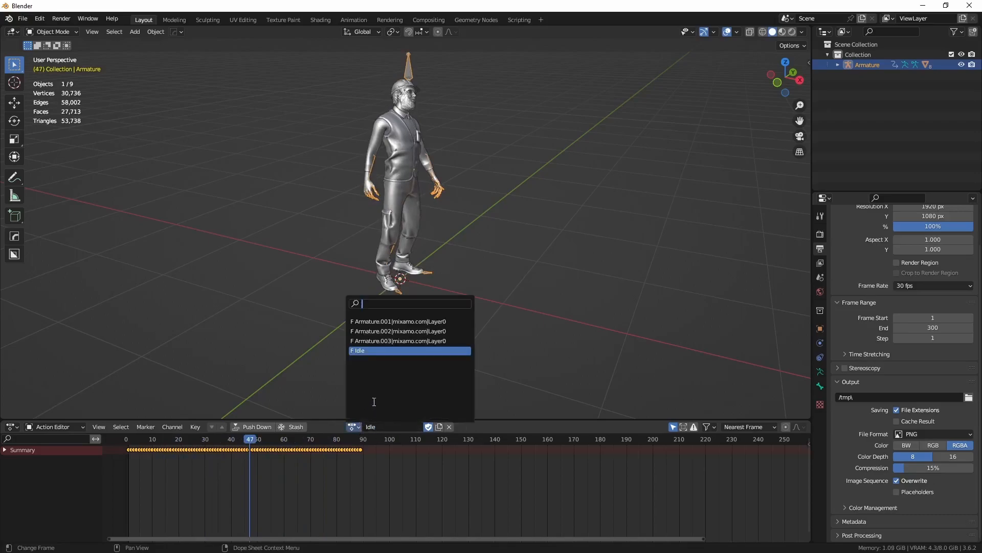
left_click(381, 341)
left_click_drag(245, 439, 162, 439)
double_click(381, 427)
type("Walk")
key("Return")
Step: Load the Armature.002 action on the armature, preview its motion and rename it Run
left_click(357, 429)
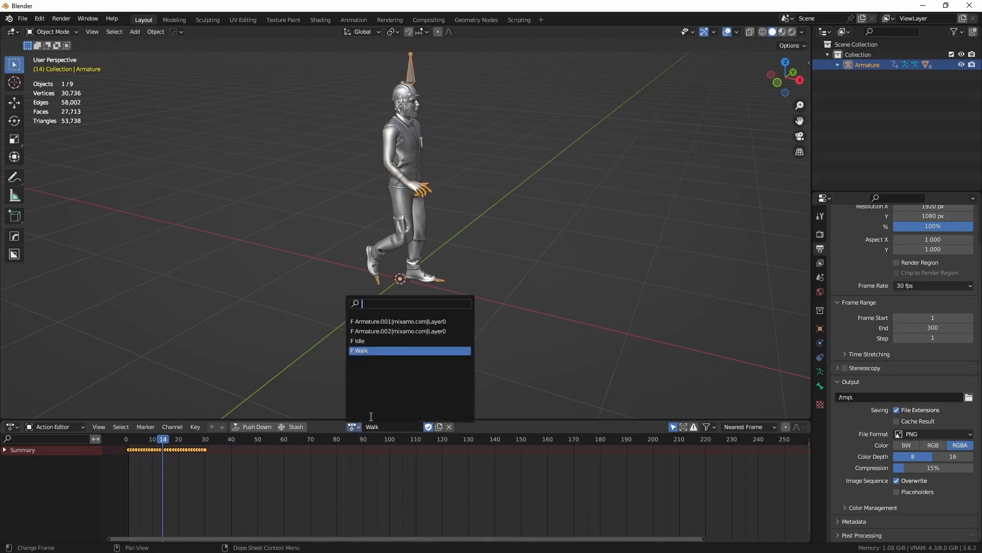
left_click(378, 333)
key("space")
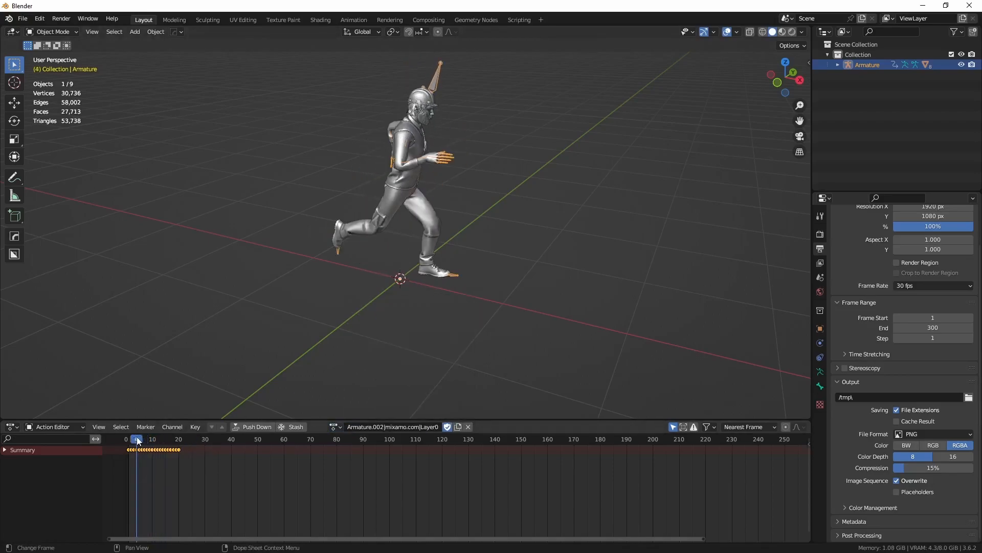
double_click(374, 426)
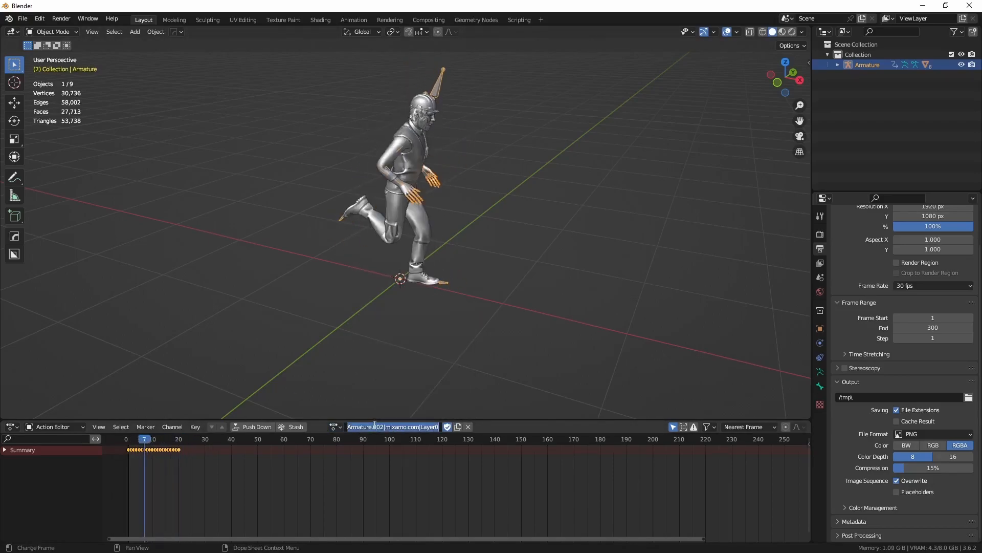
type("Run")
key("Return")
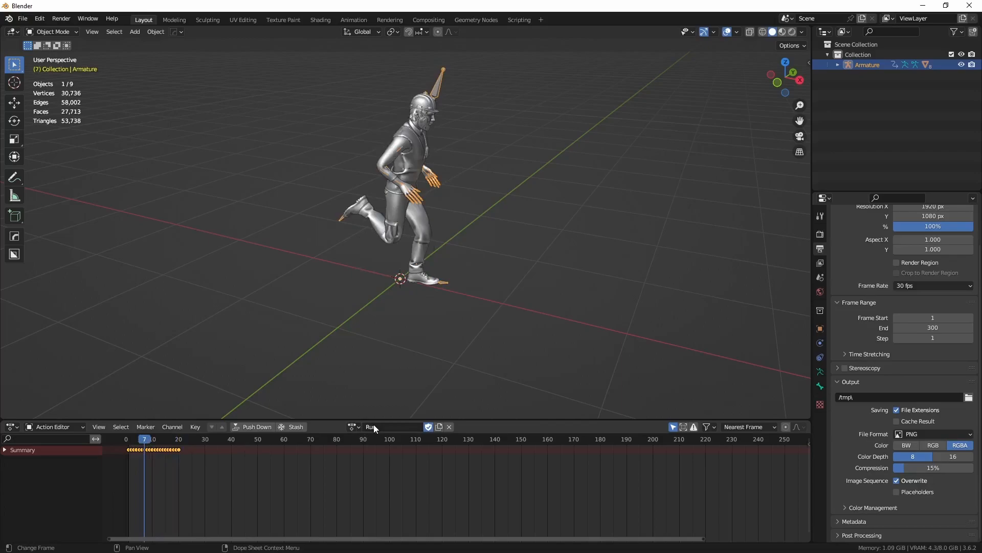
Step: Load the Armature.001 action on the armature, rename it Jump and preview it up to frame 14
left_click(354, 426)
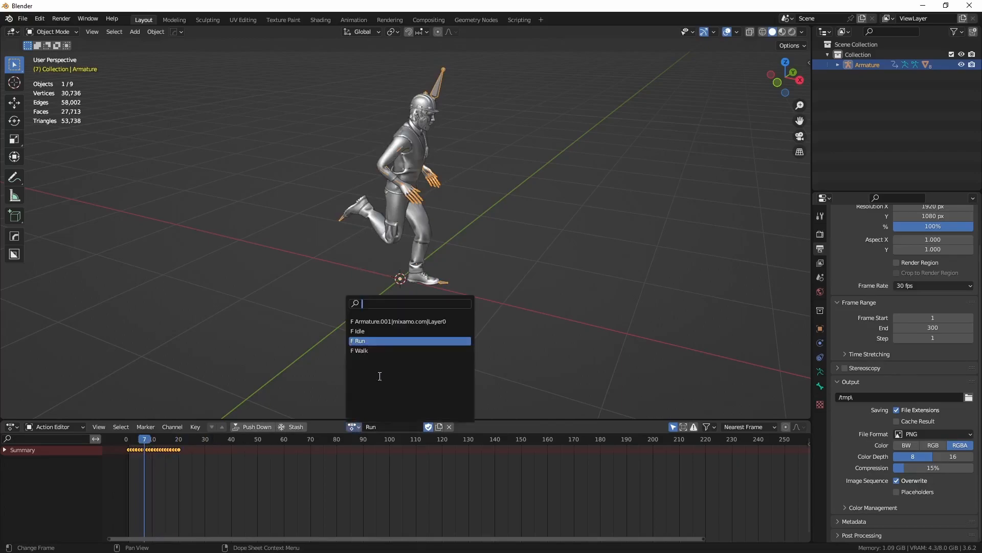
left_click(379, 323)
mouse_move(142, 438)
left_mouse_down()
mouse_move(197, 441)
mouse_move(138, 439)
left_mouse_up()
double_click(386, 427)
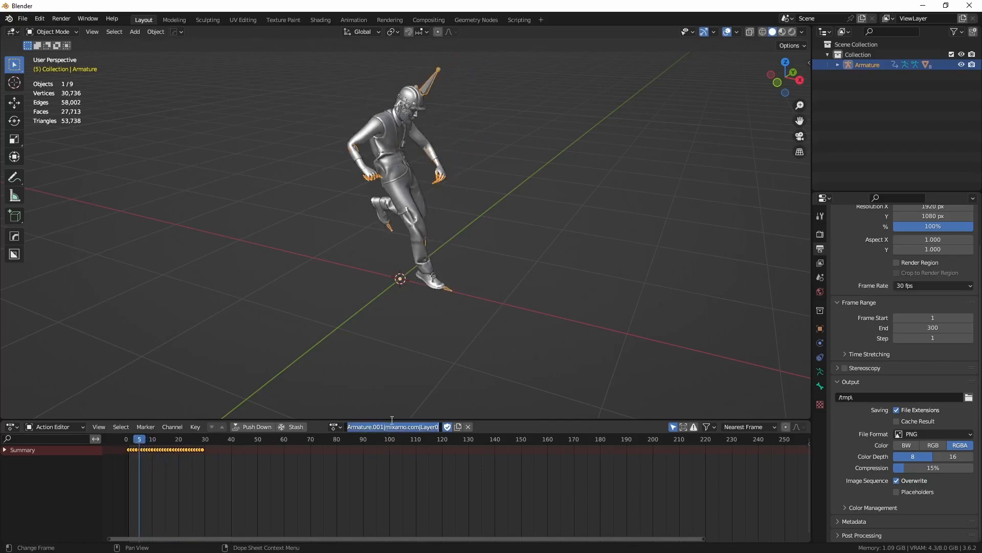
type("Jump")
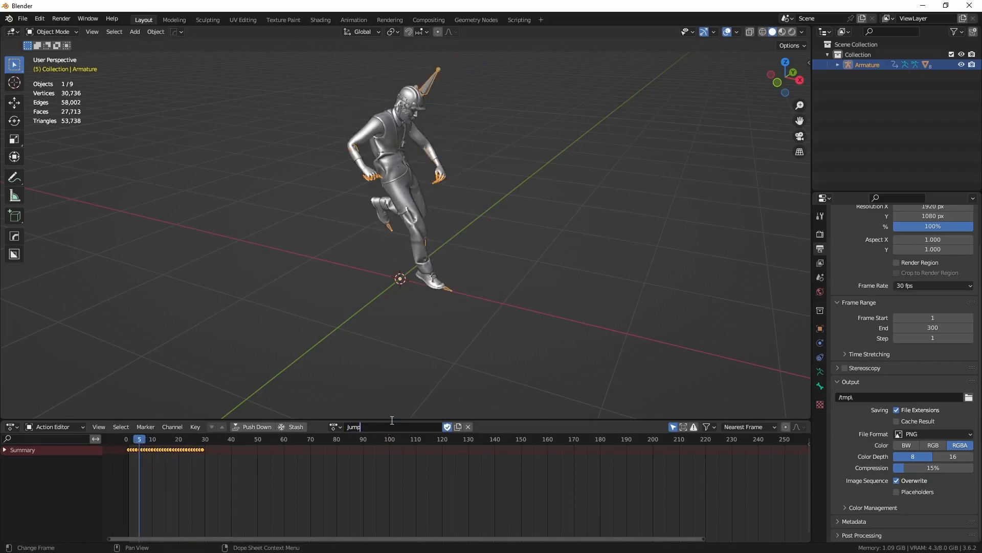
key("Return")
left_click_drag(139, 443, 163, 443)
Step: In the Animation workspace, mirror all Jump keyframes by times over the current frame, with frame 1 as the mirror line
left_click(354, 21)
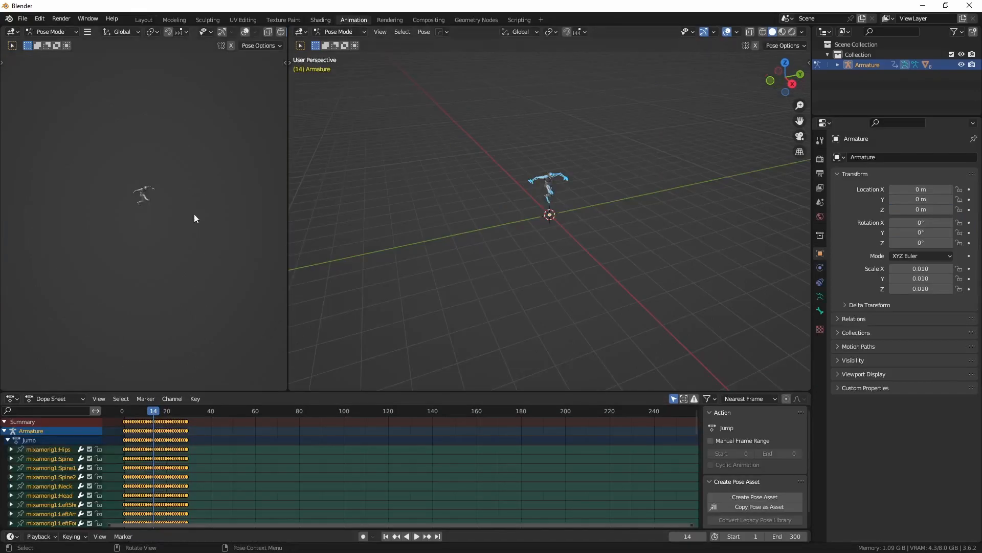
scroll(151, 210, "up", 7)
middle_click_drag(155, 192, 155, 212, "shift")
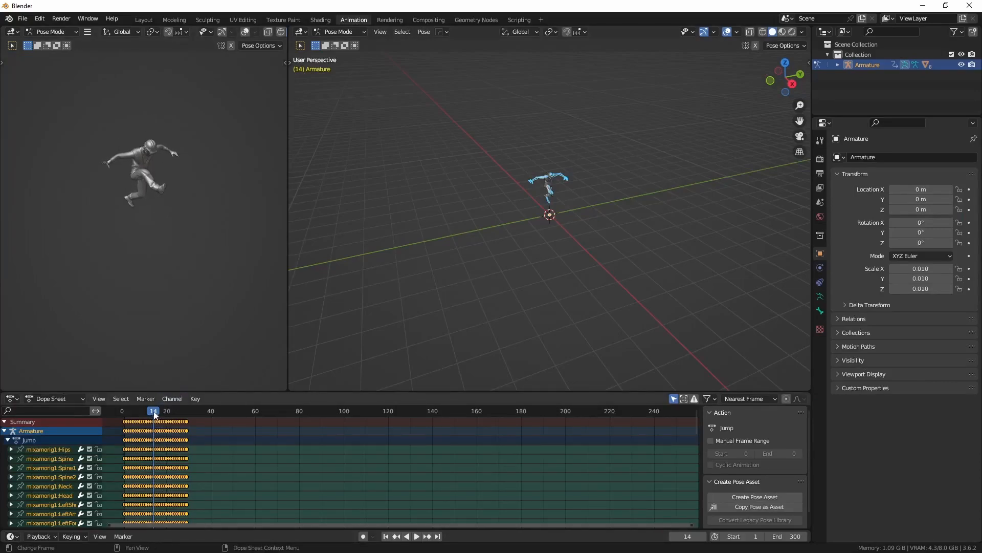
left_click_drag(155, 415, 124, 412)
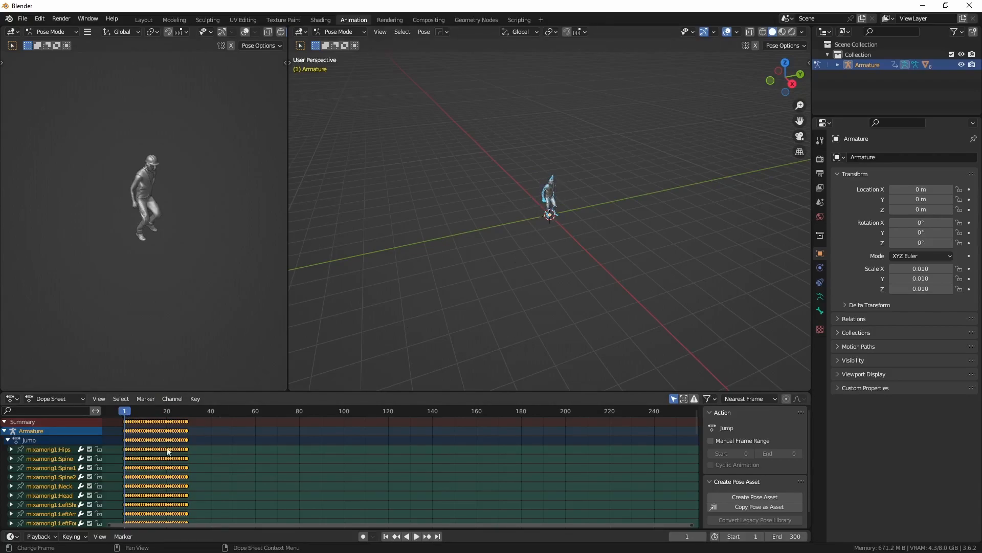
right_click(148, 434)
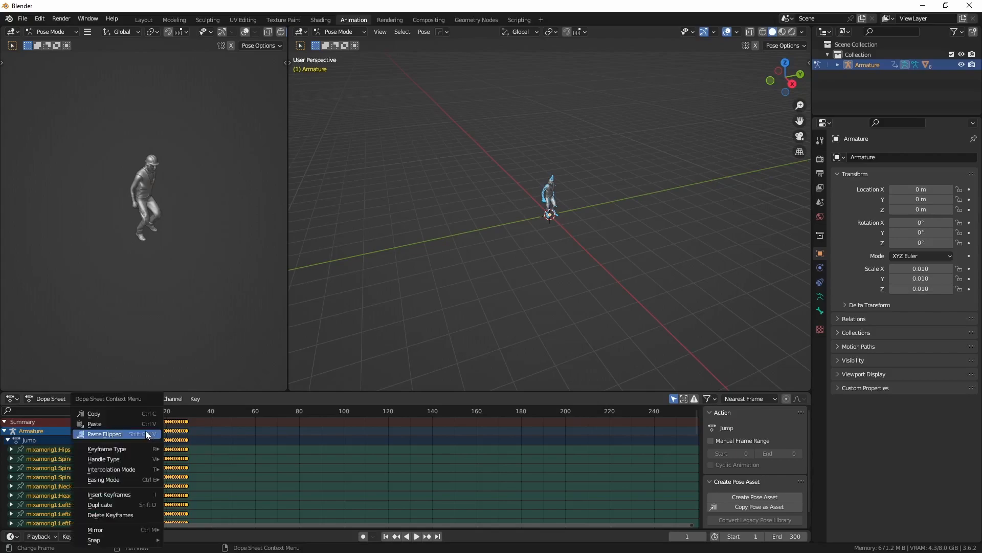
mouse_move(123, 542)
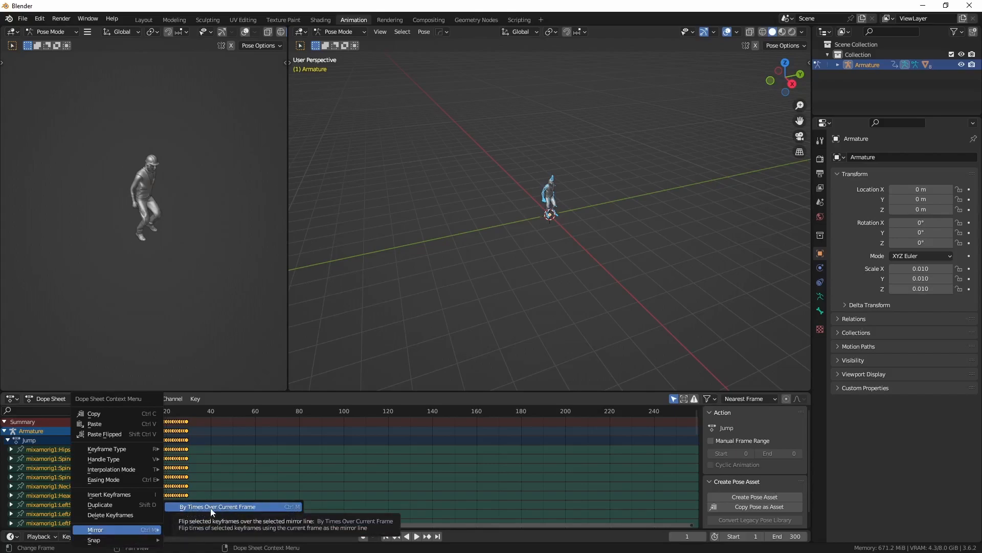
left_click(251, 507)
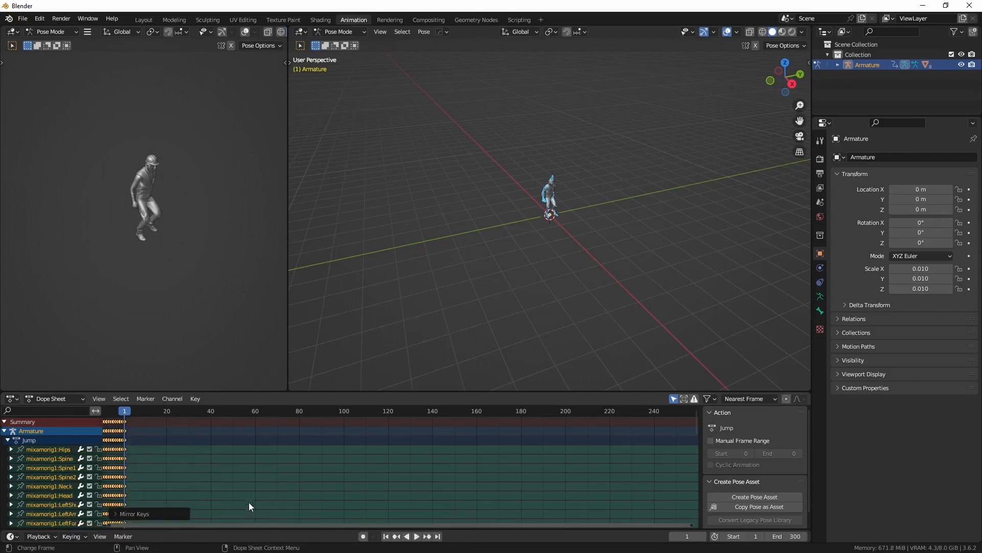
Step: Move the mirrored Jump keyframes forward to span frames 1 to 29, and play the jump through to check it
key("g")
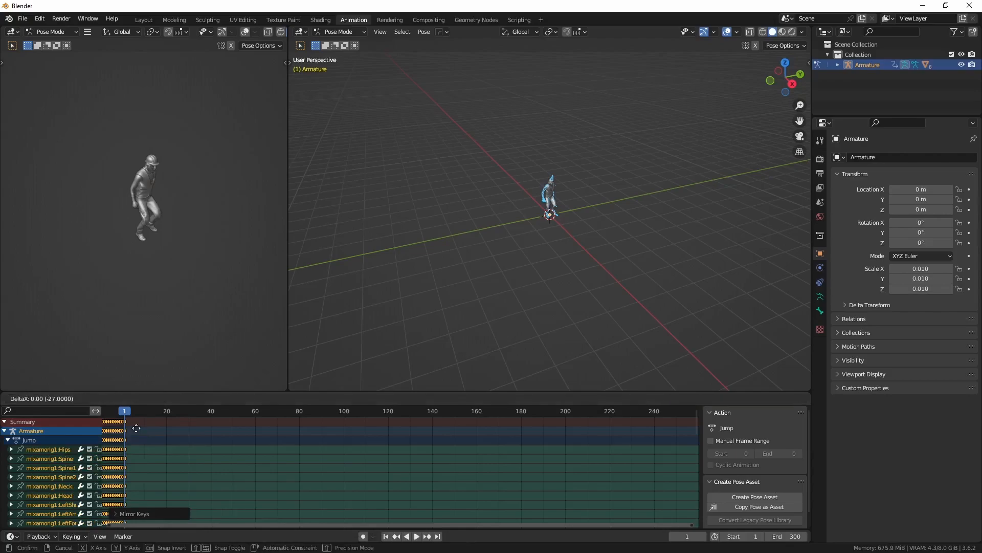
left_click(200, 430)
key("space")
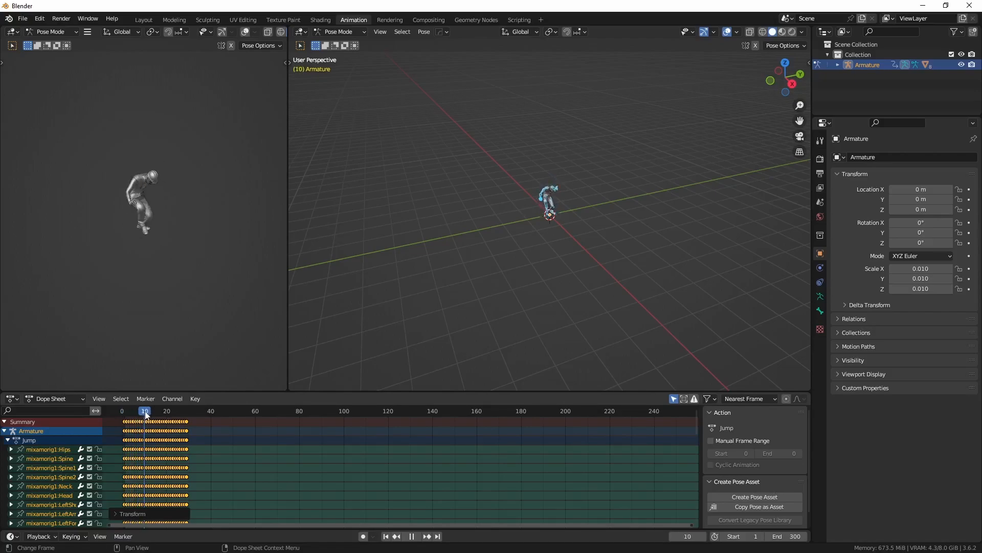
left_click_drag(164, 414, 186, 416)
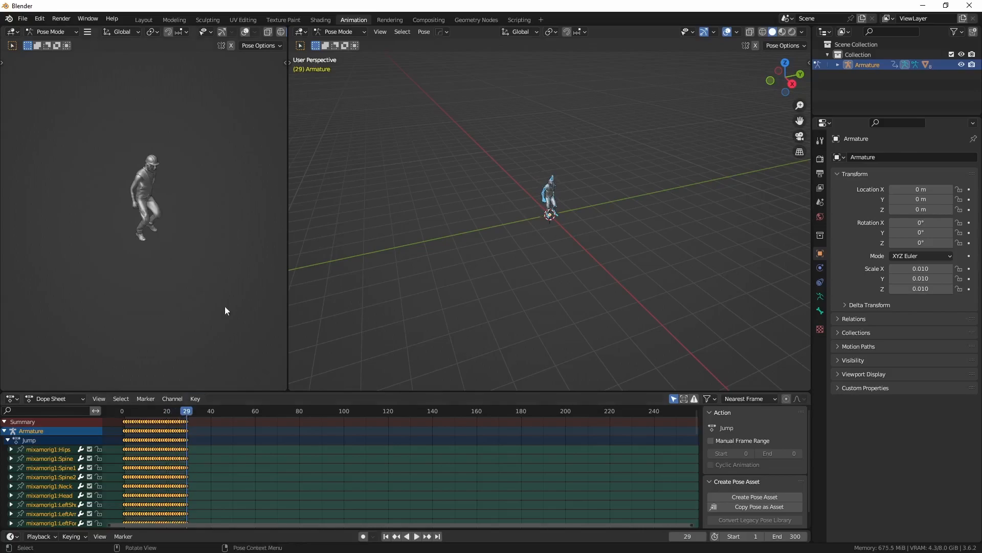
Step: In the Layout workspace, select all objects and start an FBX export into the root of the F: drive
left_click(145, 19)
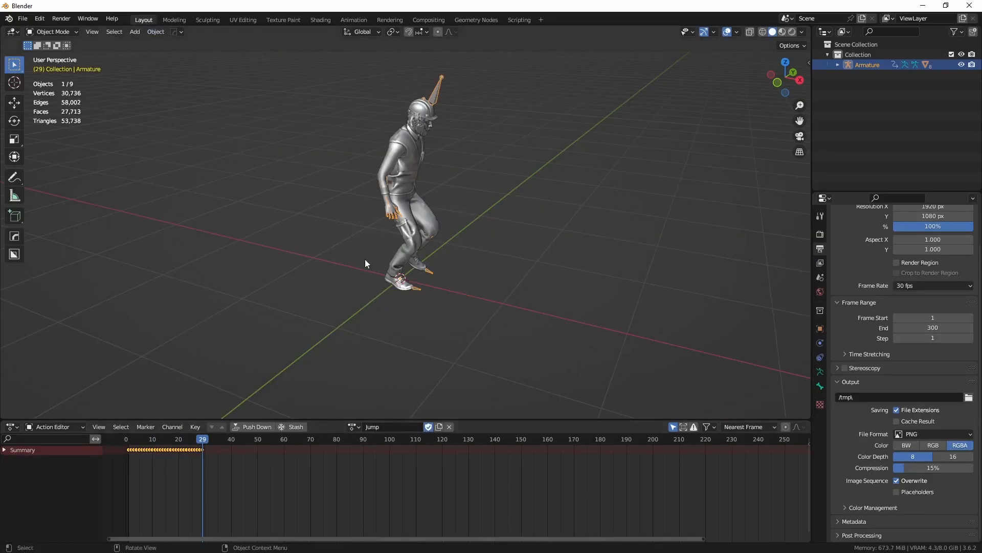
key("a")
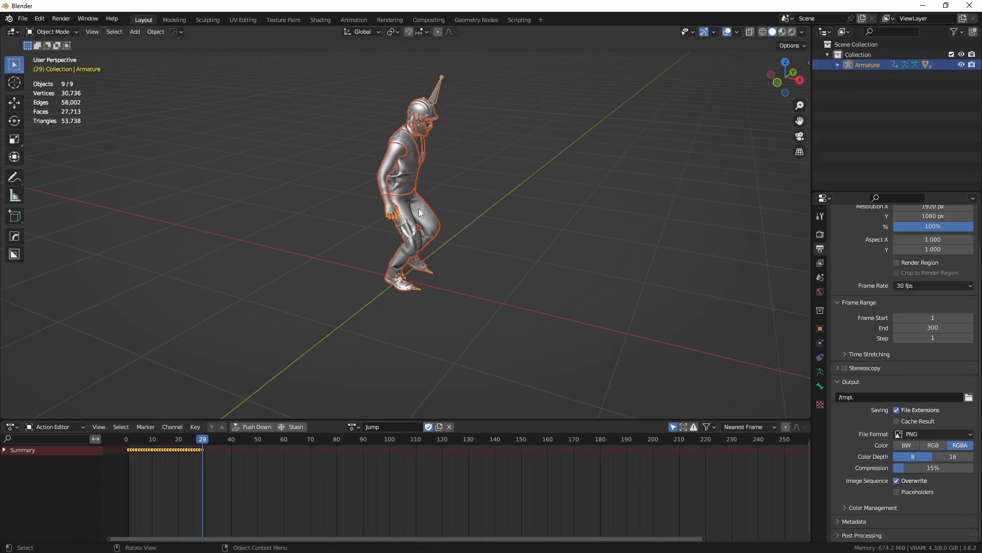
left_click(23, 19)
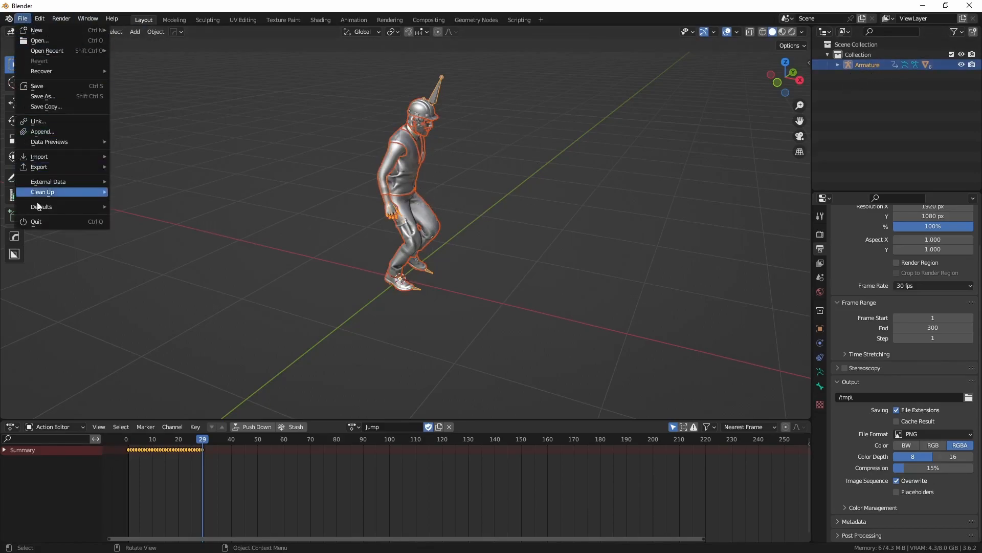
mouse_move(51, 167)
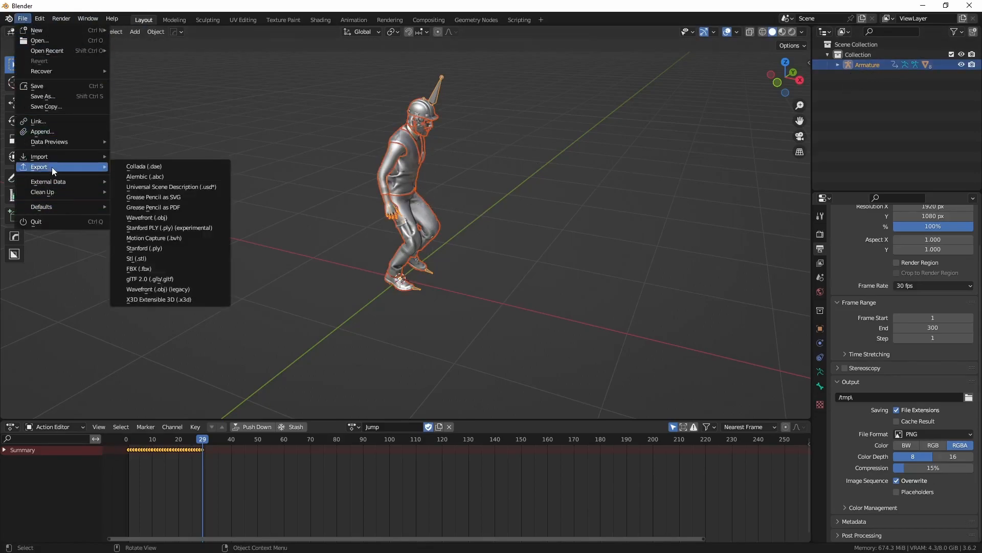
left_click(139, 270)
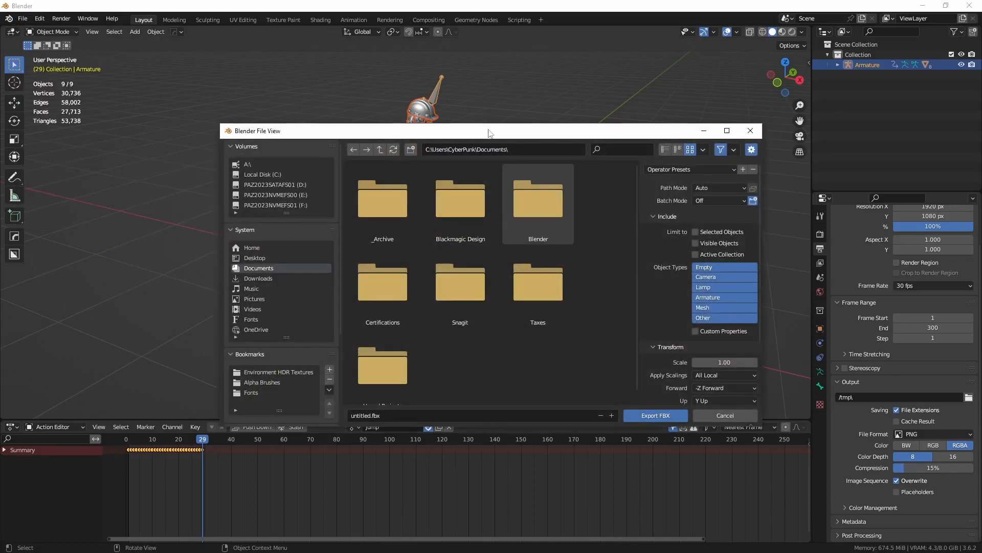
left_click_drag(489, 134, 429, 81)
left_click(200, 151)
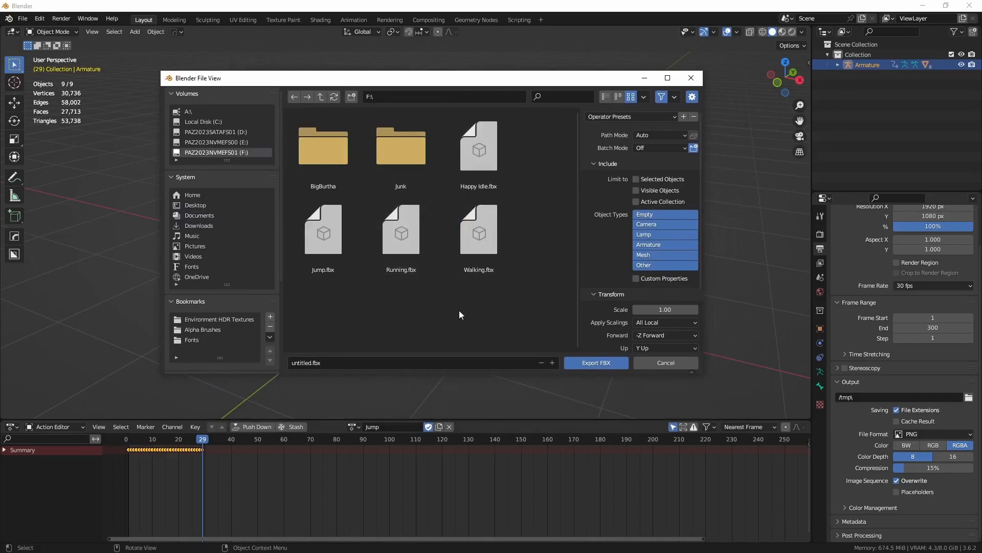
Step: Limit the FBX export to selected objects and set its axes to X Forward and Z Up
left_click(636, 179)
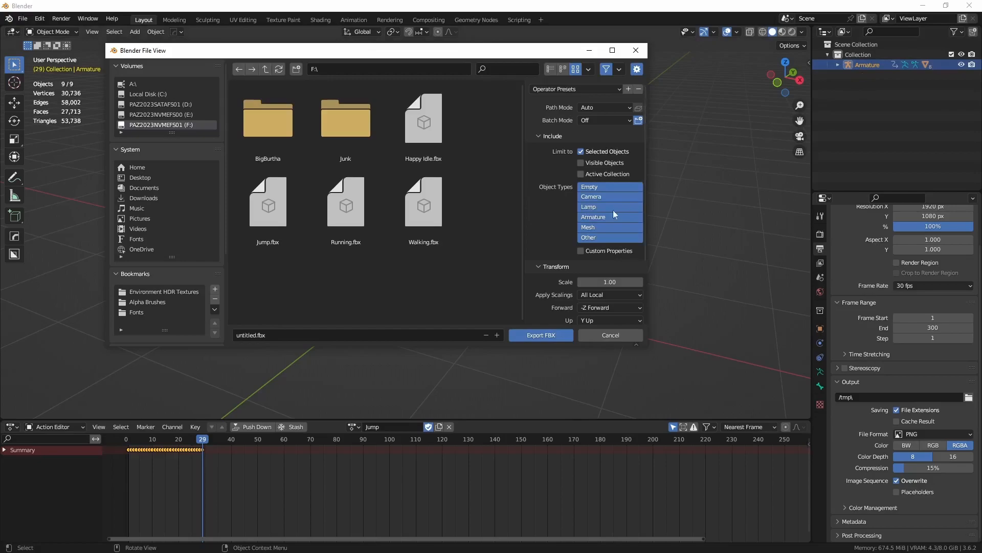
scroll(563, 241, "down", 4)
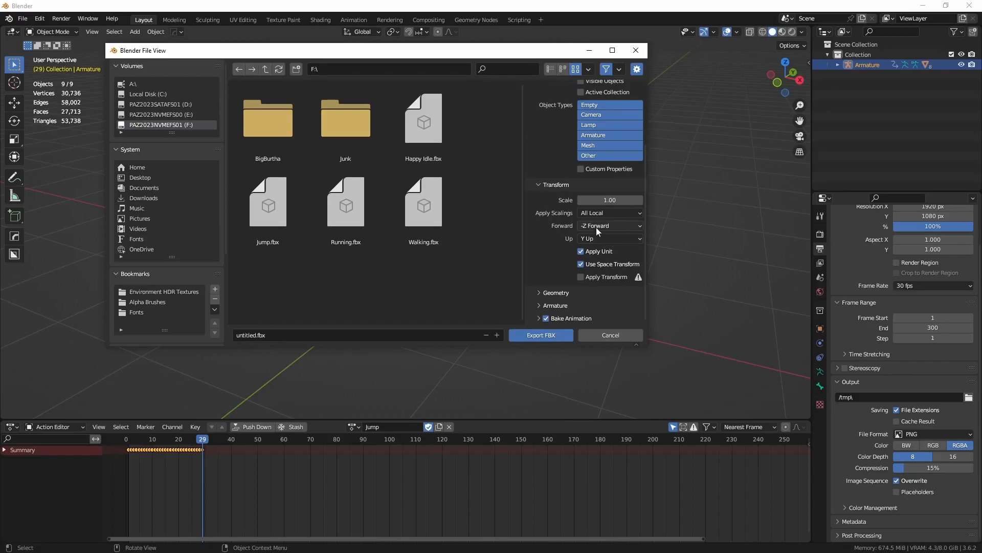
left_click(597, 229)
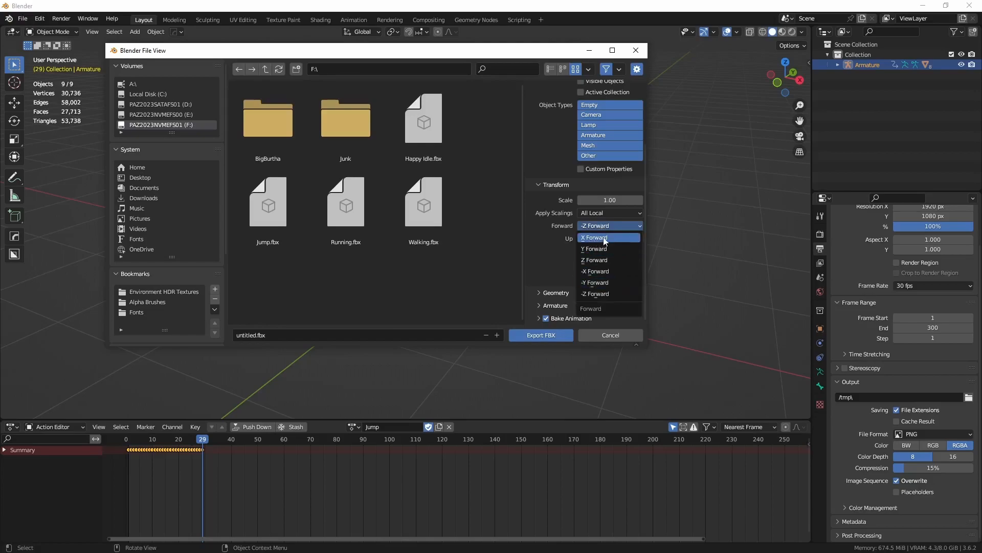
left_click(604, 239)
left_click(603, 238)
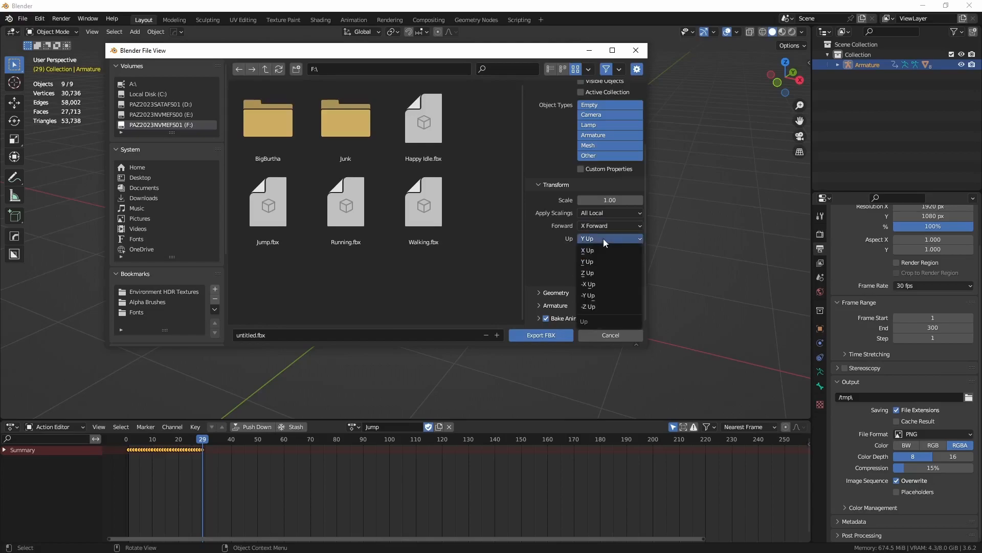
left_click(593, 274)
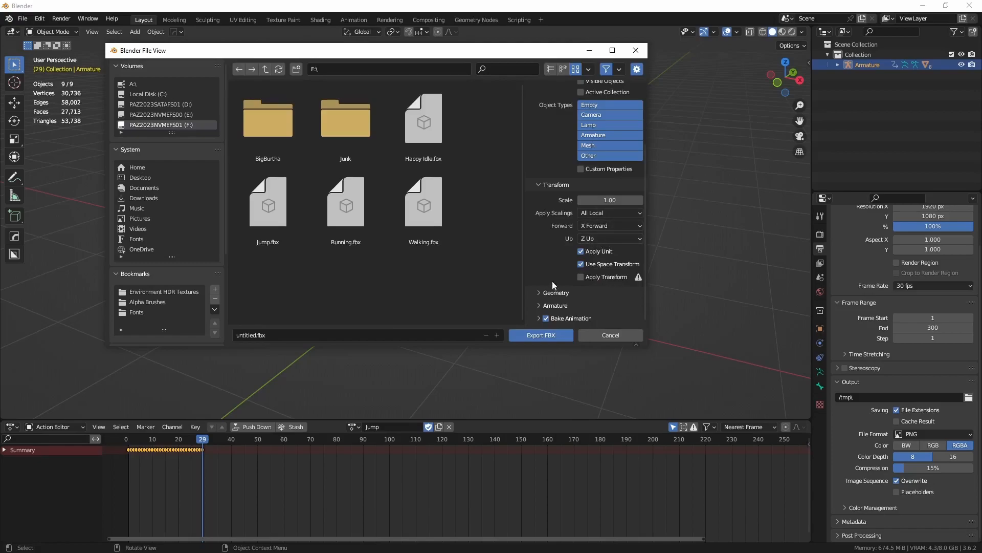
Step: Turn off Add Leaf Bones in the export's armature settings and open the export file name for editing
left_click(539, 305)
scroll(566, 270, "down", 3)
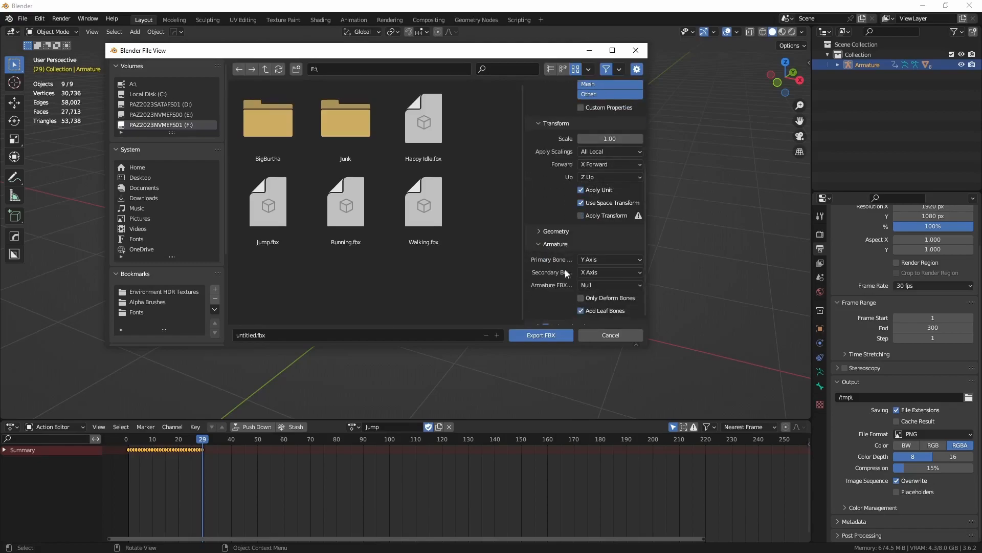
scroll(561, 276, "down", 1)
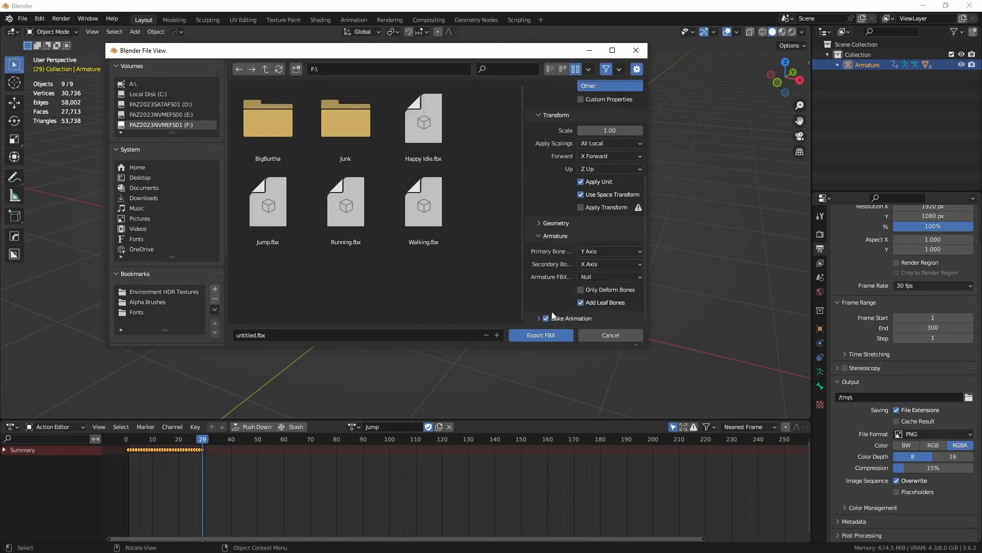
left_click(581, 302)
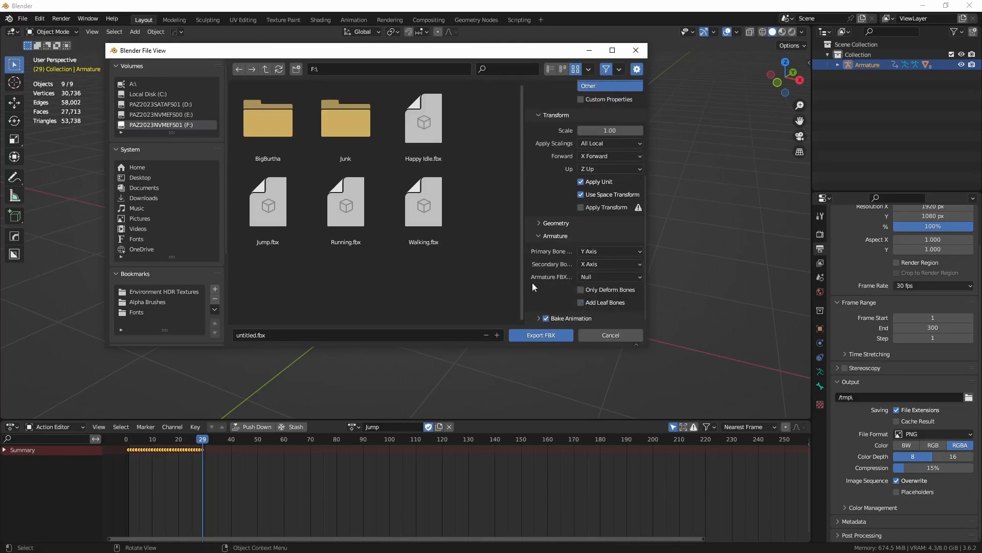
left_click(341, 334)
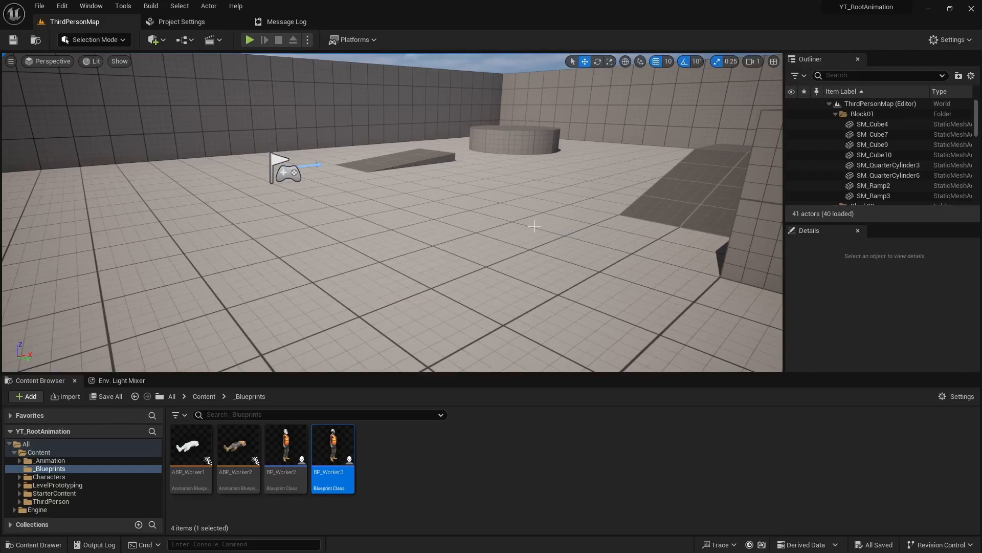
Step: In Unreal Editor, play the ThirdPersonMap level and walk the worker character forward to examine its animation
left_click(250, 40)
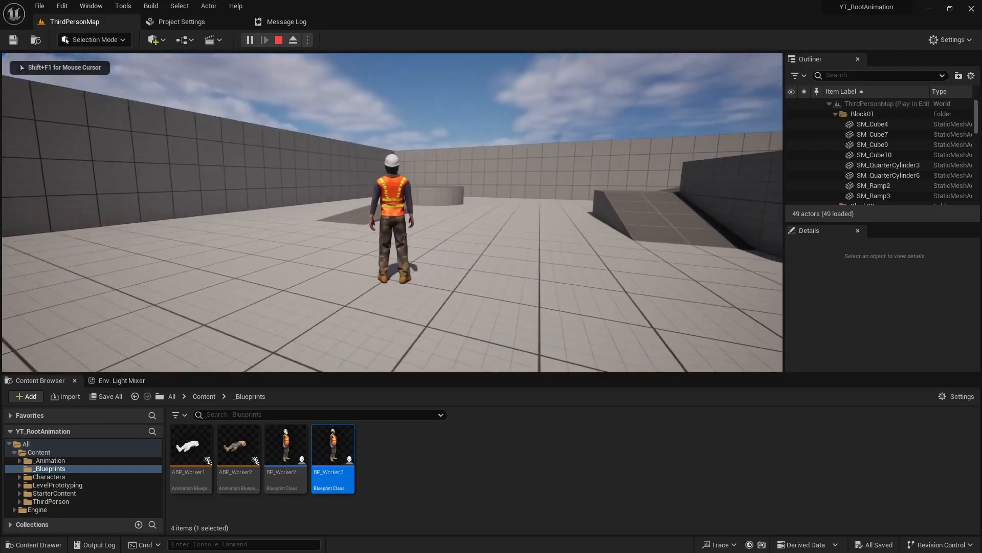
key("w")
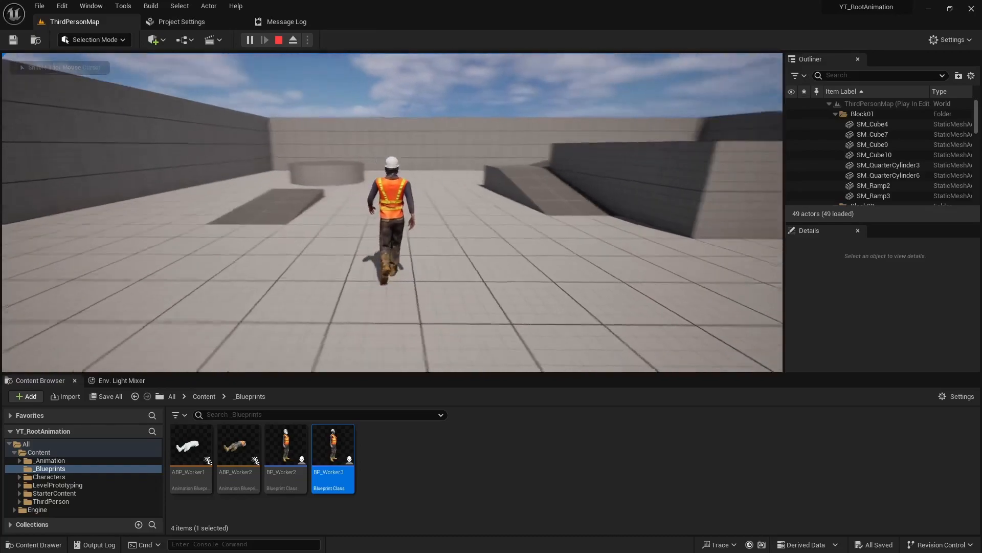